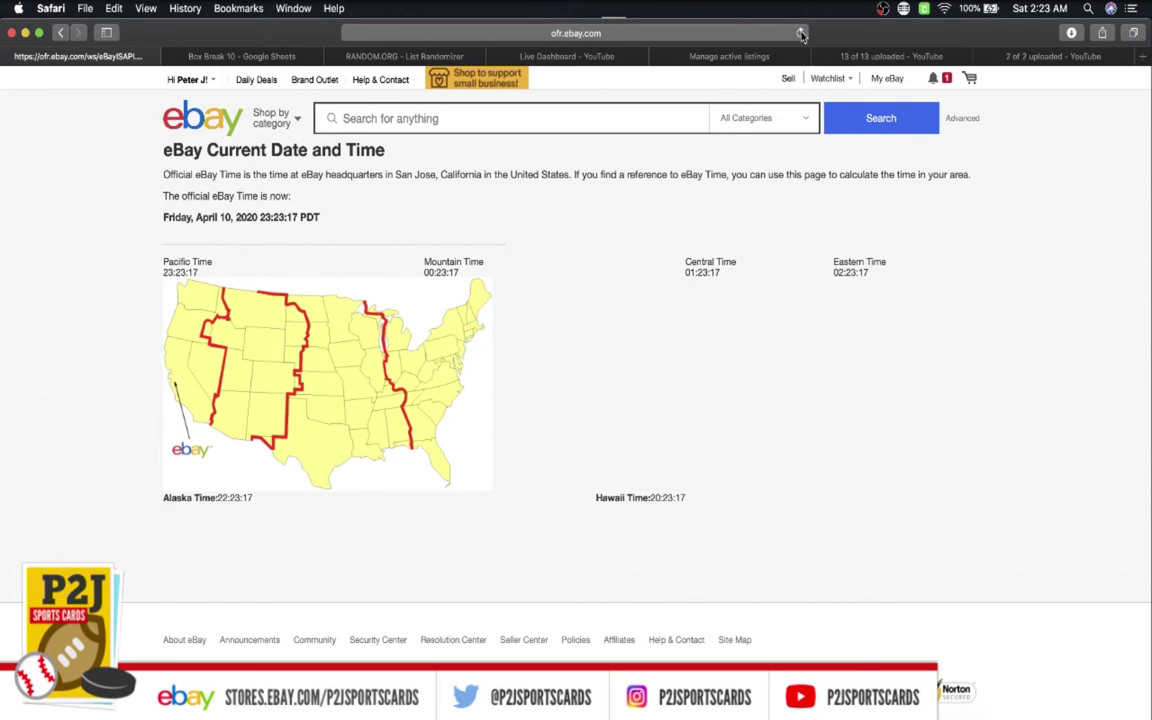
# In the Box Break 10 sheet, review the participant usernames listed in column C.
pyautogui.click(249, 58)
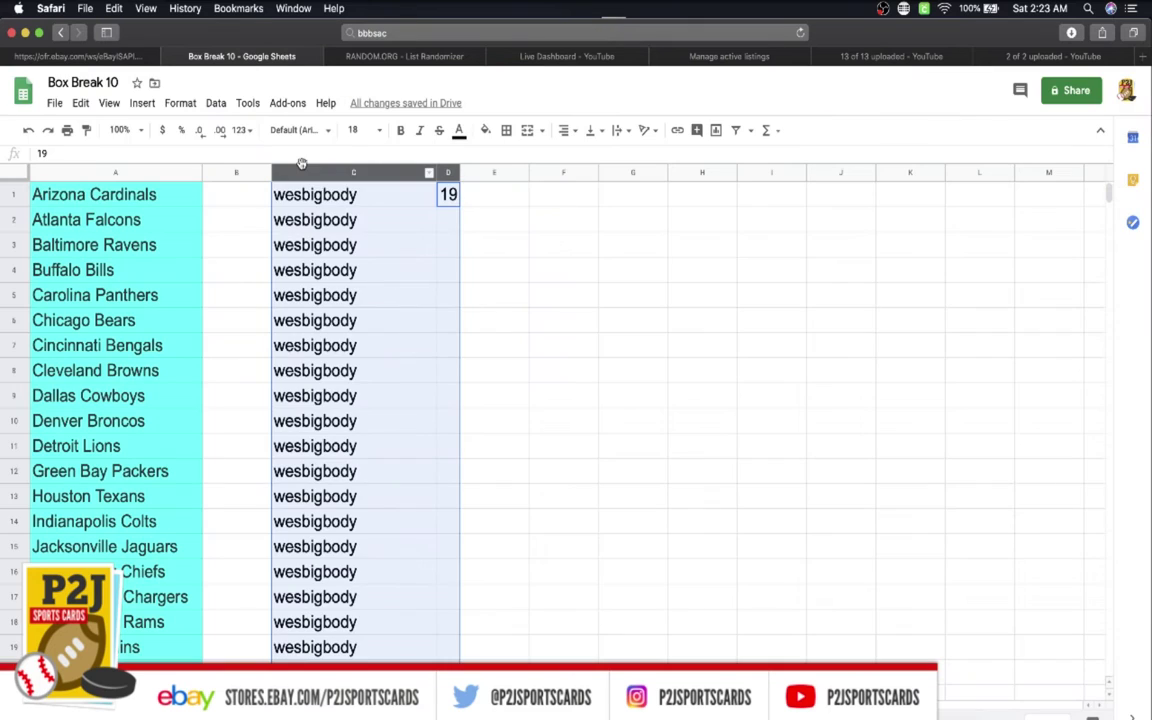
pyautogui.click(290, 196)
pyautogui.scroll(-1, 326, 205)
pyautogui.scroll(-5, 326, 205)
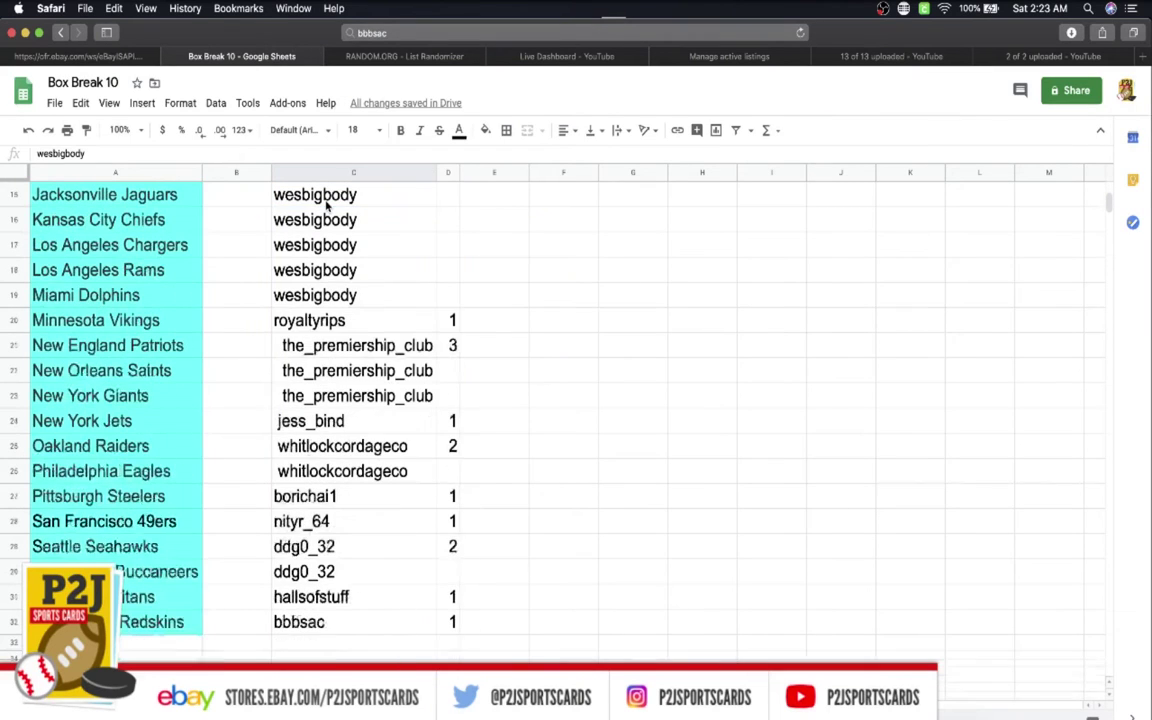
pyautogui.click(300, 320)
pyautogui.click(346, 345)
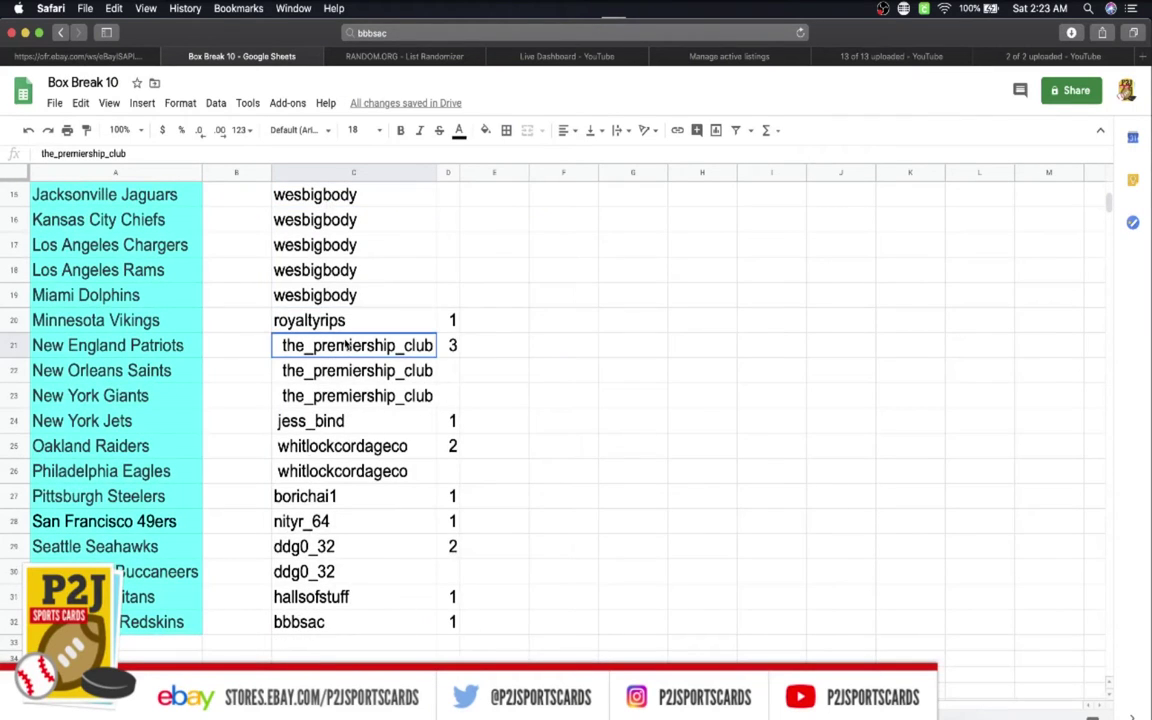
pyautogui.click(346, 421)
pyautogui.click(346, 446)
pyautogui.click(346, 496)
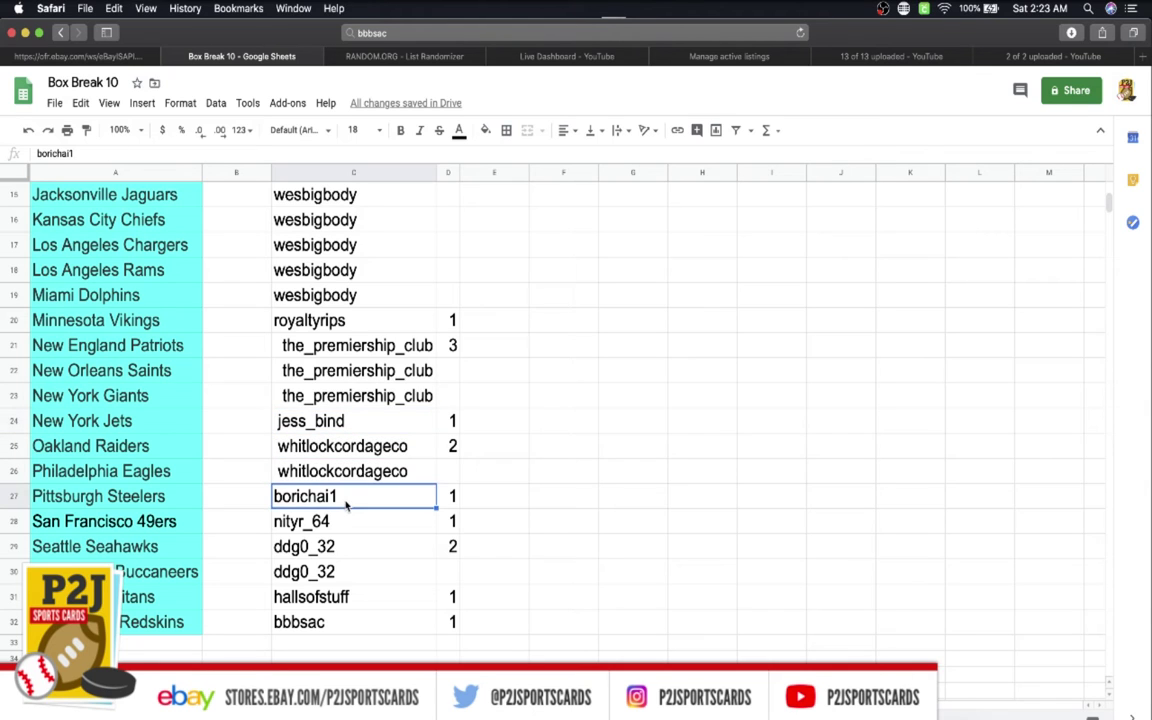
pyautogui.click(345, 521)
pyautogui.click(343, 547)
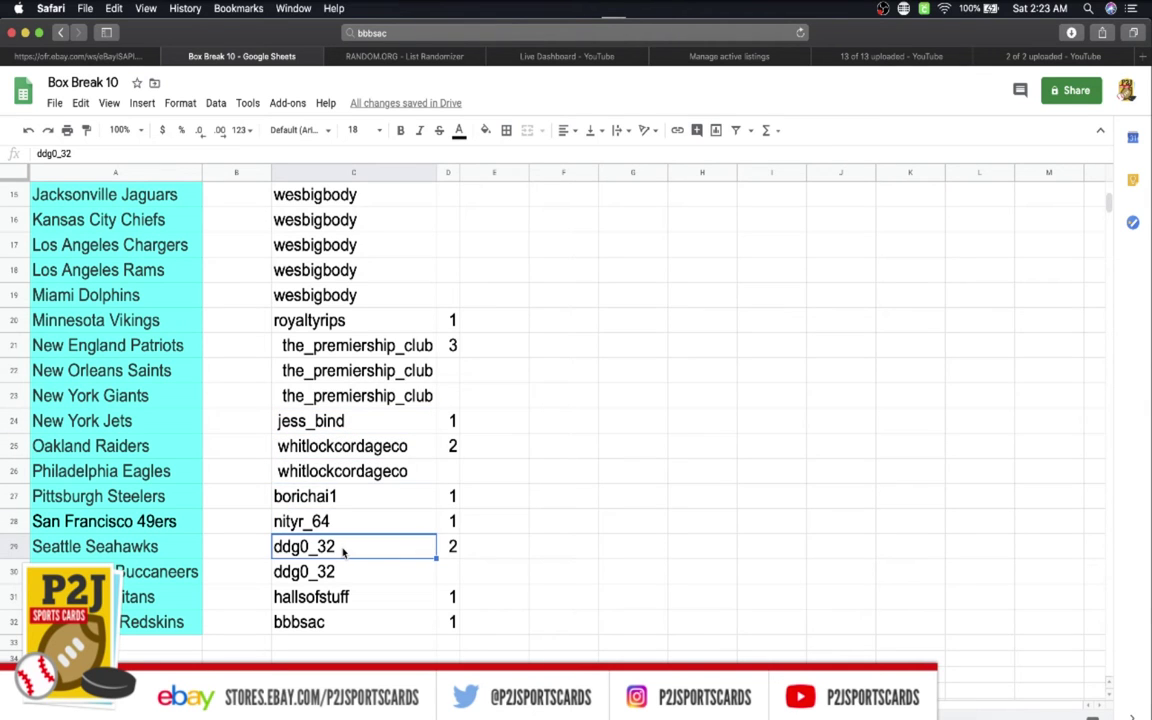
pyautogui.click(346, 597)
# Undo the accidental move of hallsofstuff onto C32 so bbbsac is restored.
pyautogui.moveTo(330, 586); pyautogui.dragTo(330, 611)
pyautogui.scroll(5, 371, 247)
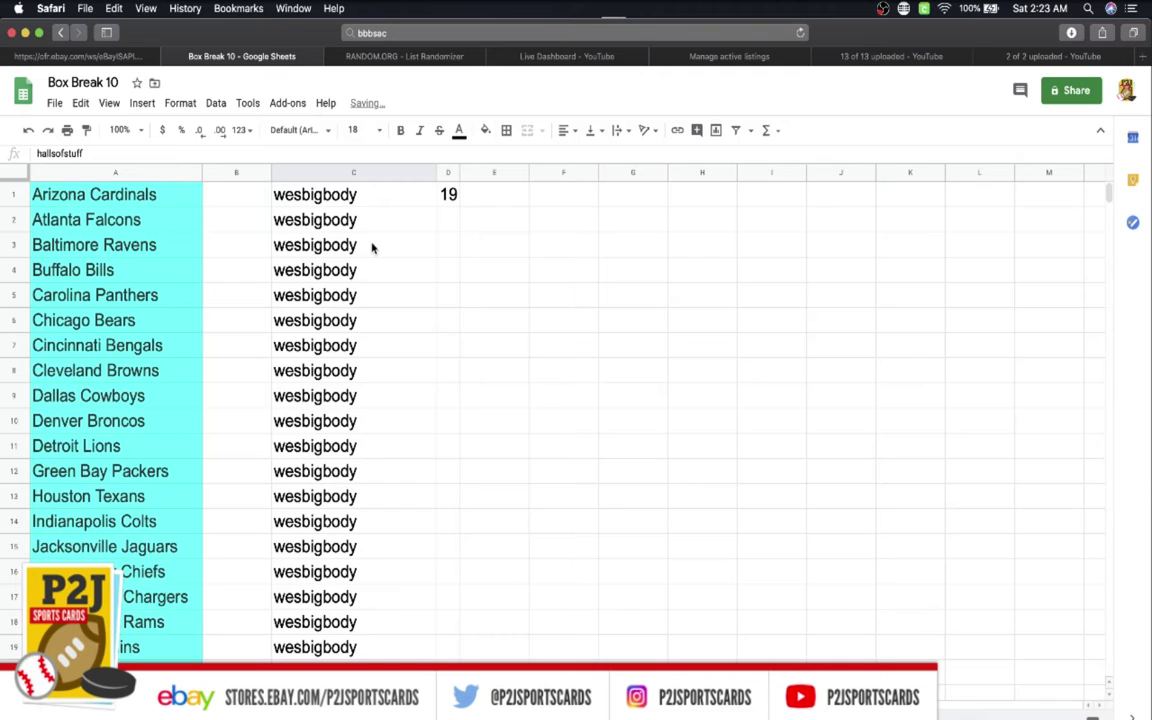
pyautogui.click(355, 173)
pyautogui.scroll(-3, 357, 321)
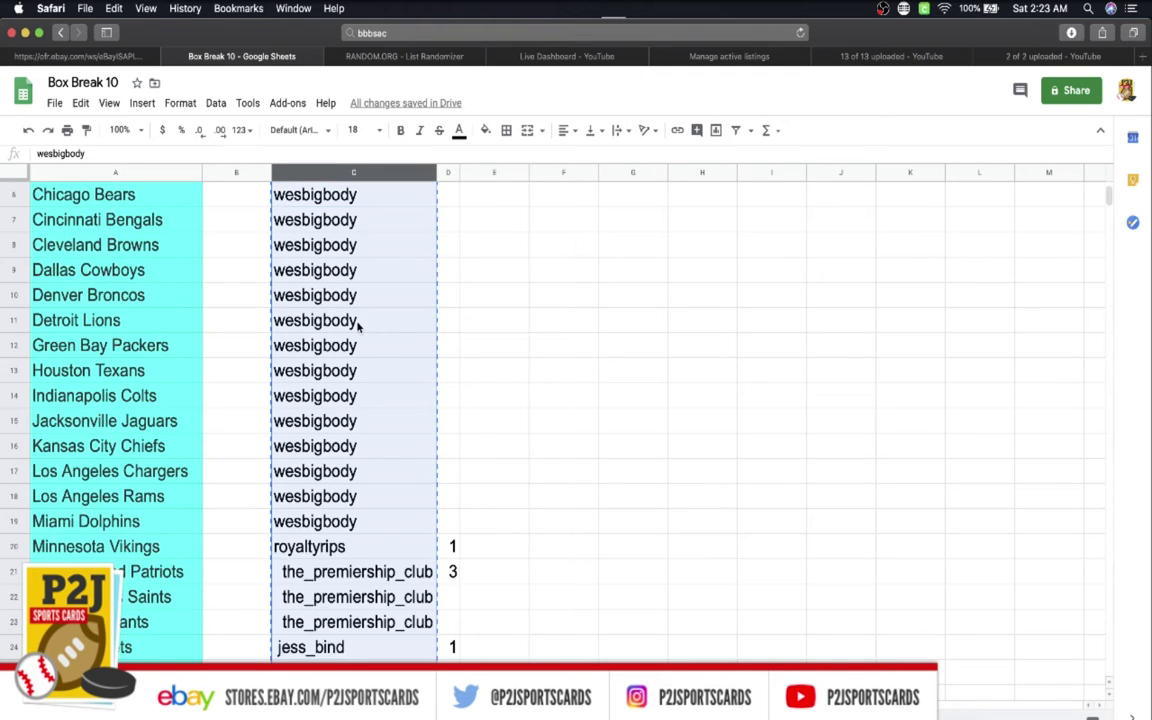
pyautogui.scroll(-5, 357, 323)
pyautogui.press('super+z')
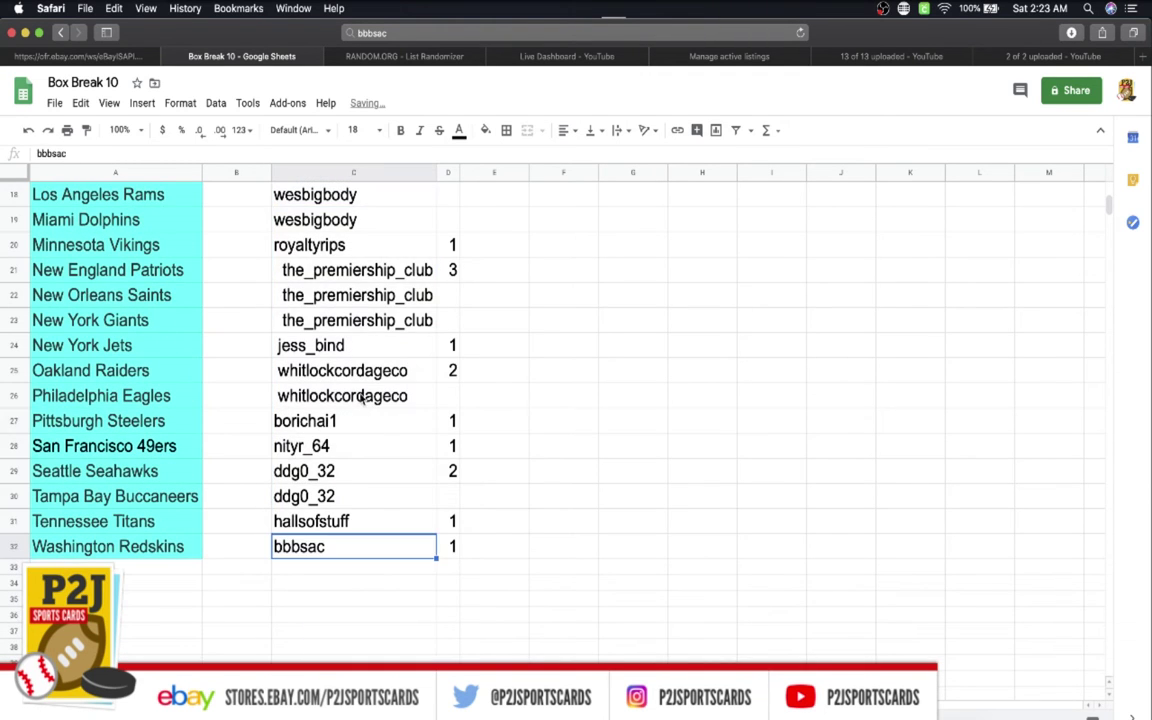
# Recheck the entries and copy the whole column C of participant names.
pyautogui.moveTo(363, 421); pyautogui.dragTo(360, 446)
pyautogui.click(355, 515)
pyautogui.click(373, 173)
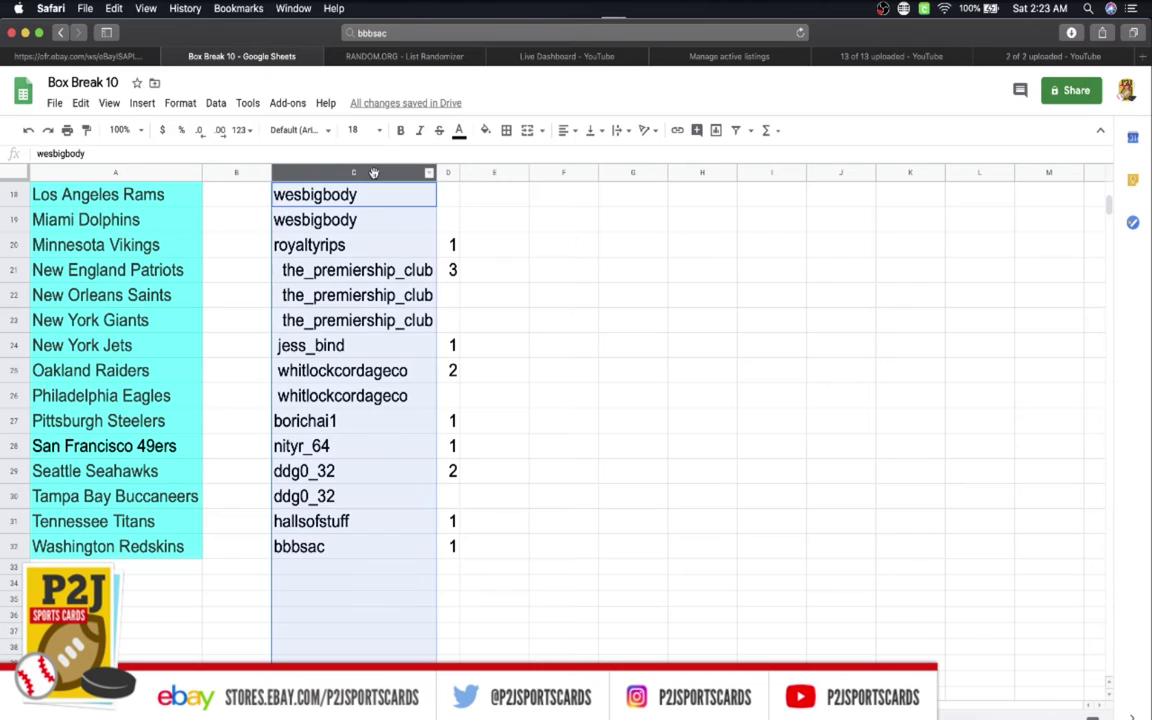
# Paste the 32 copied participant names into the RANDOM.ORG List Randomizer box.
pyautogui.click(377, 58)
pyautogui.click(396, 364)
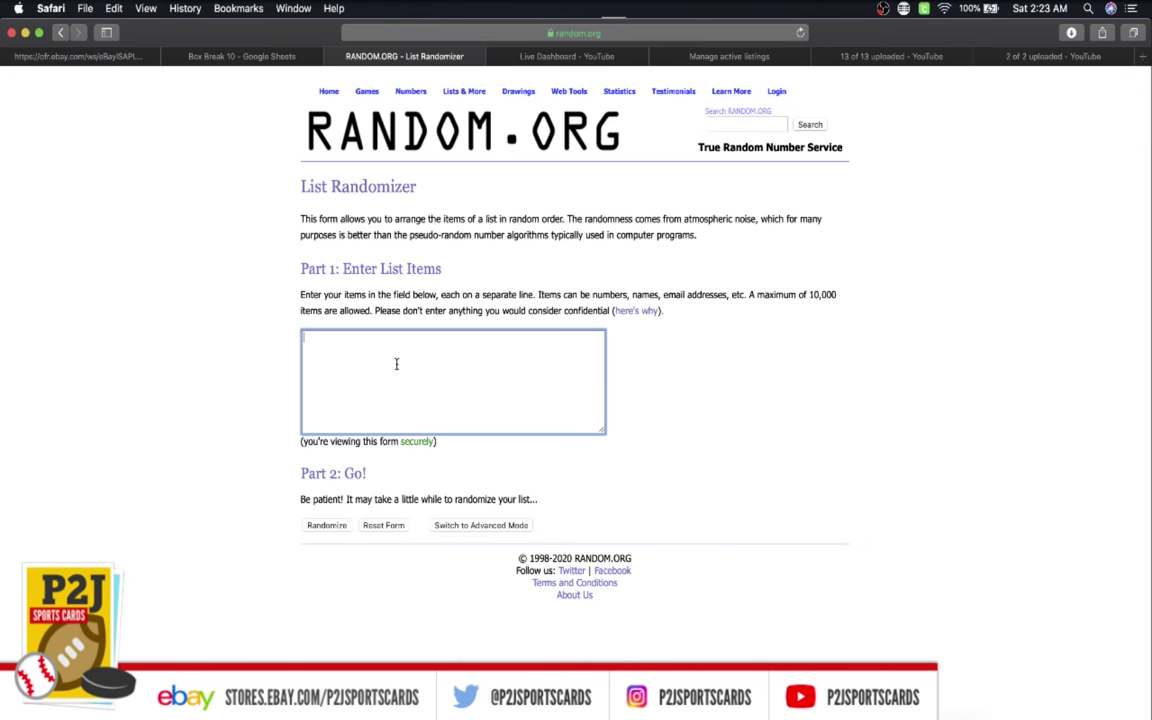
pyautogui.press('super+v')
pyautogui.scroll(15, 396, 364)
pyautogui.scroll(-15, 357, 356)
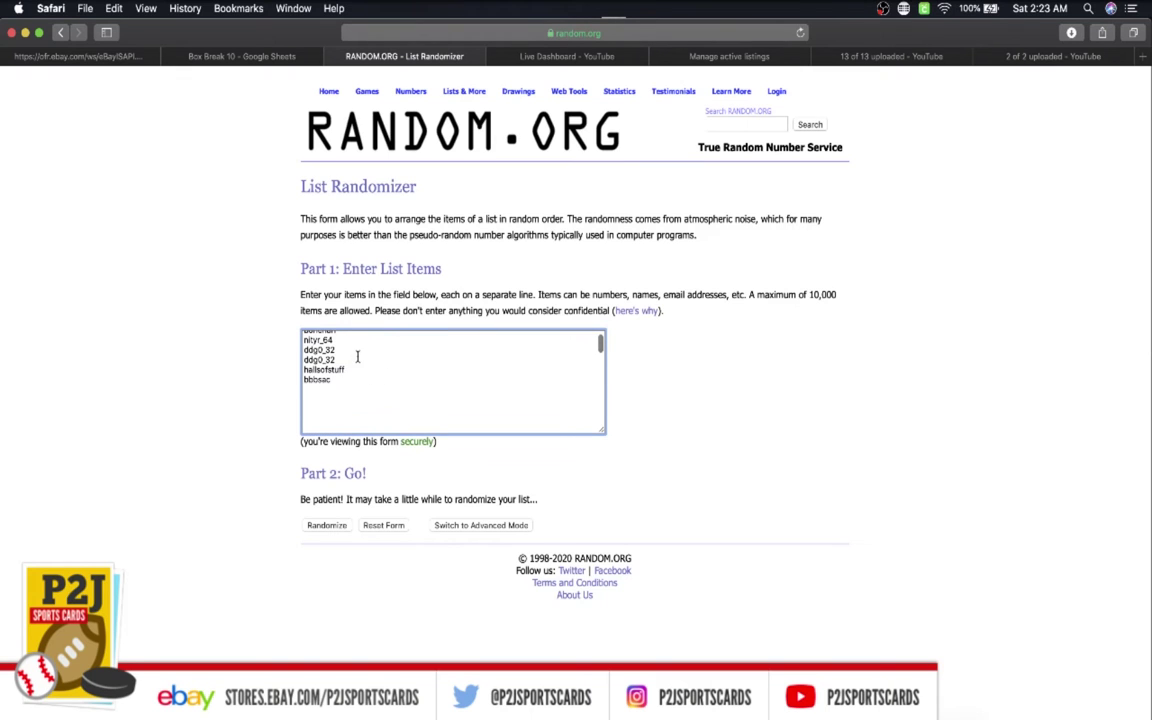
pyautogui.click(325, 526)
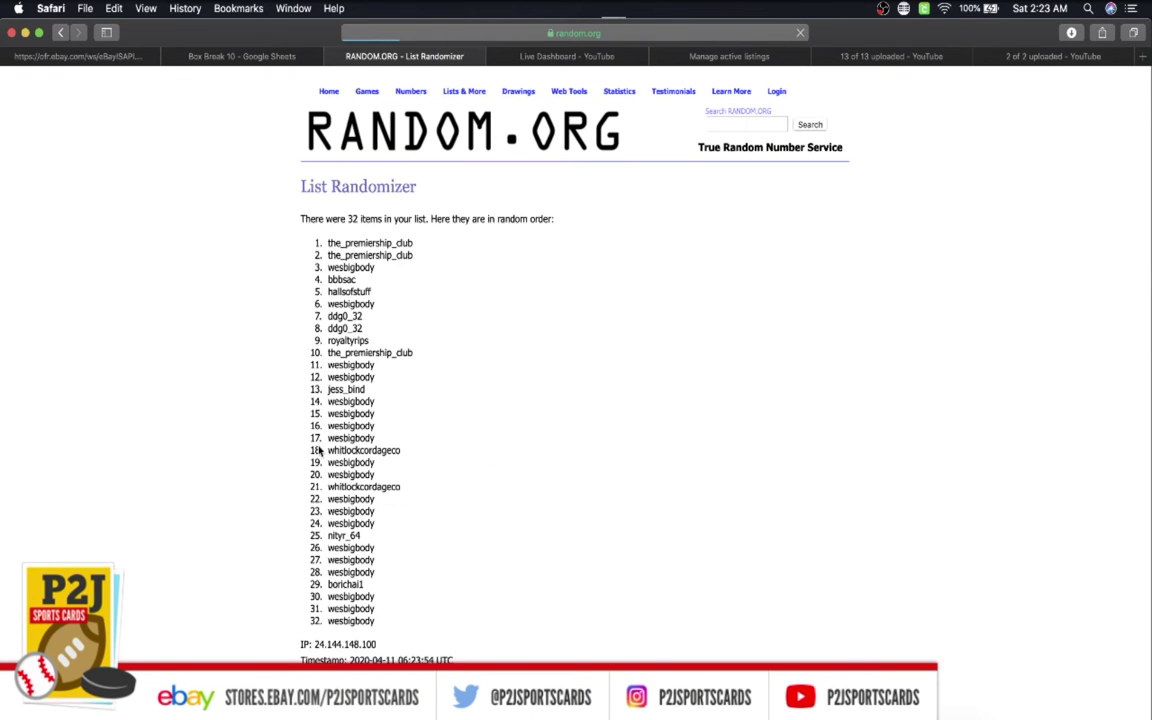
pyautogui.scroll(-2, 352, 580)
pyautogui.click(317, 643)
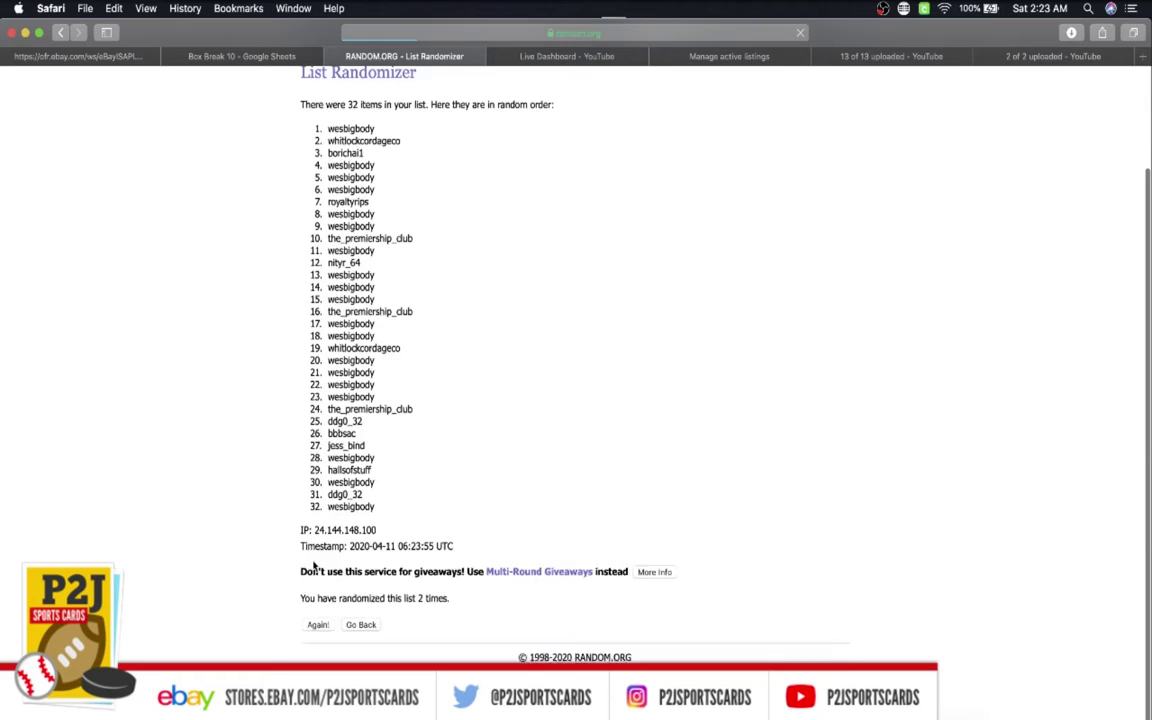
pyautogui.click(317, 645)
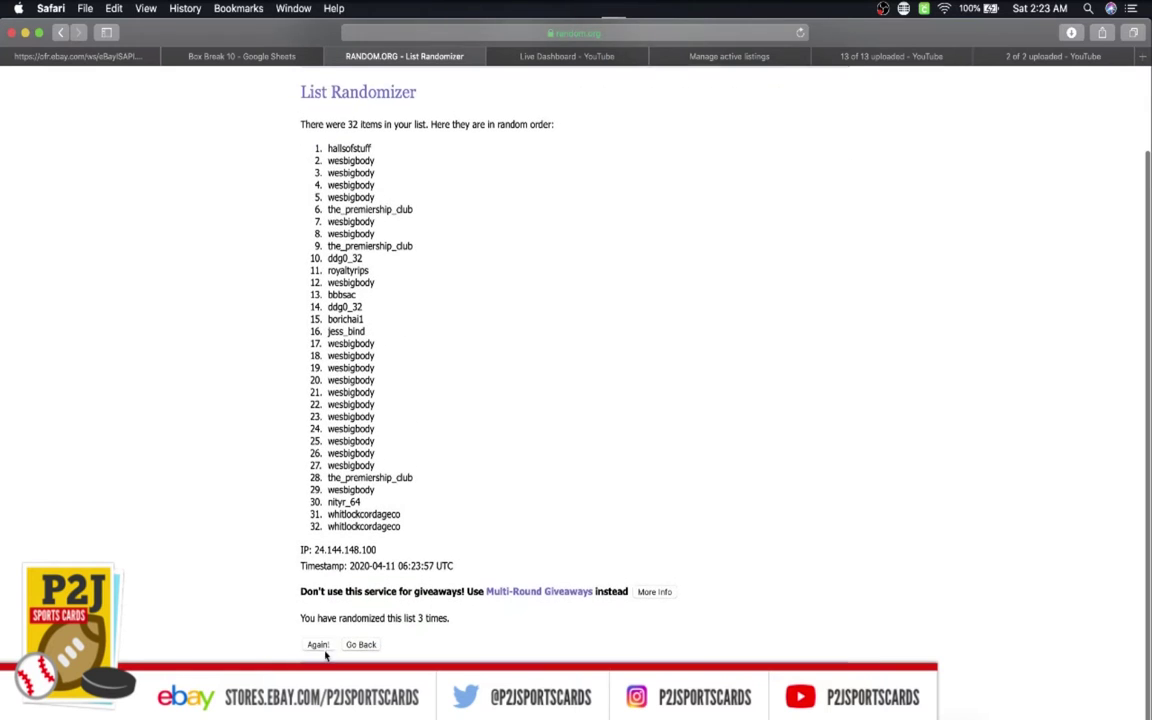
pyautogui.click(315, 646)
pyautogui.scroll(-2, 311, 589)
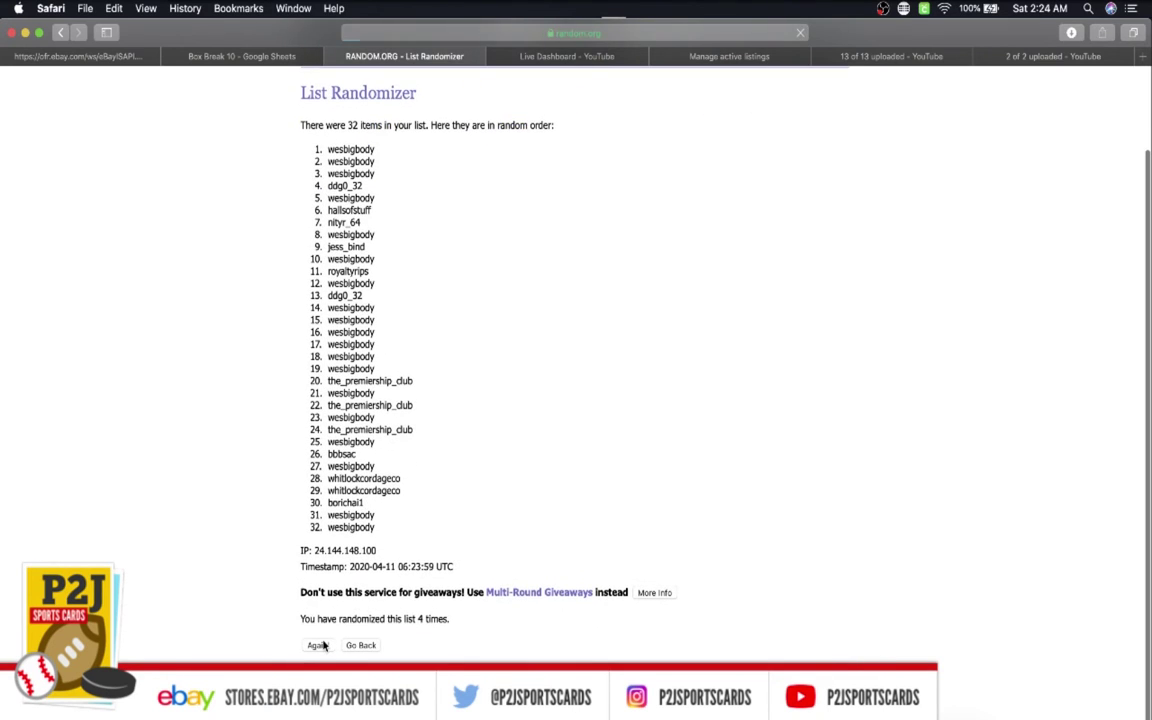
pyautogui.click(317, 644)
pyautogui.scroll(-2, 320, 590)
pyautogui.click(315, 643)
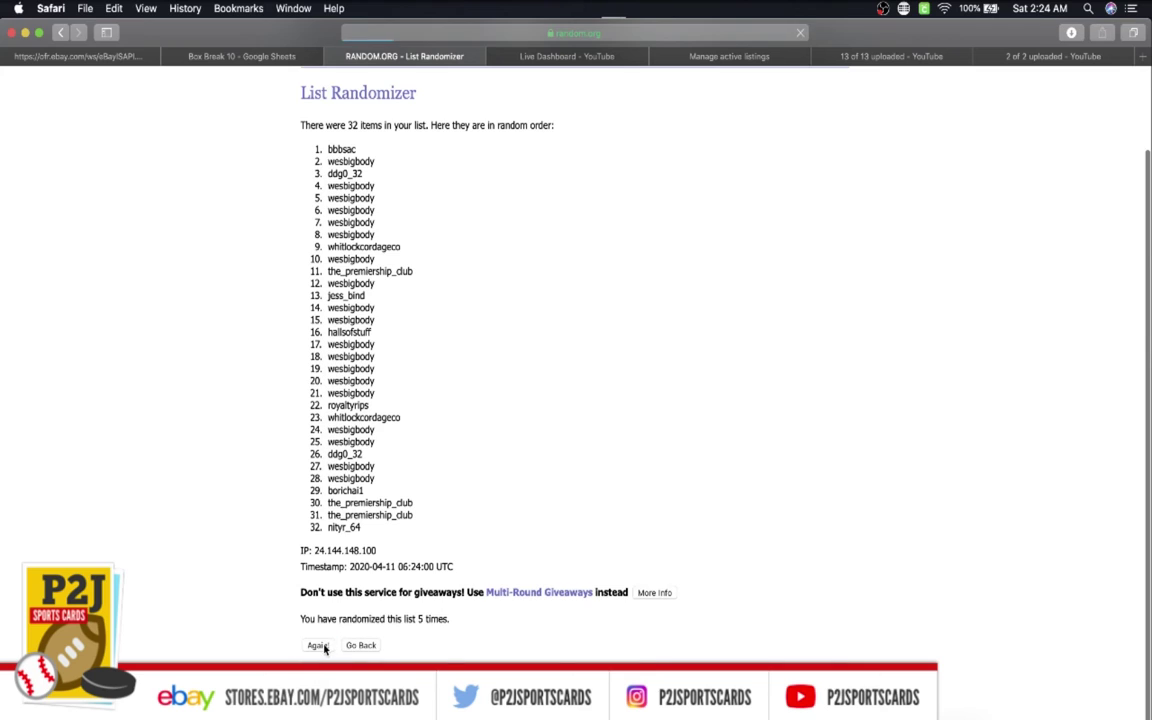
pyautogui.scroll(-2, 316, 560)
pyautogui.click(318, 645)
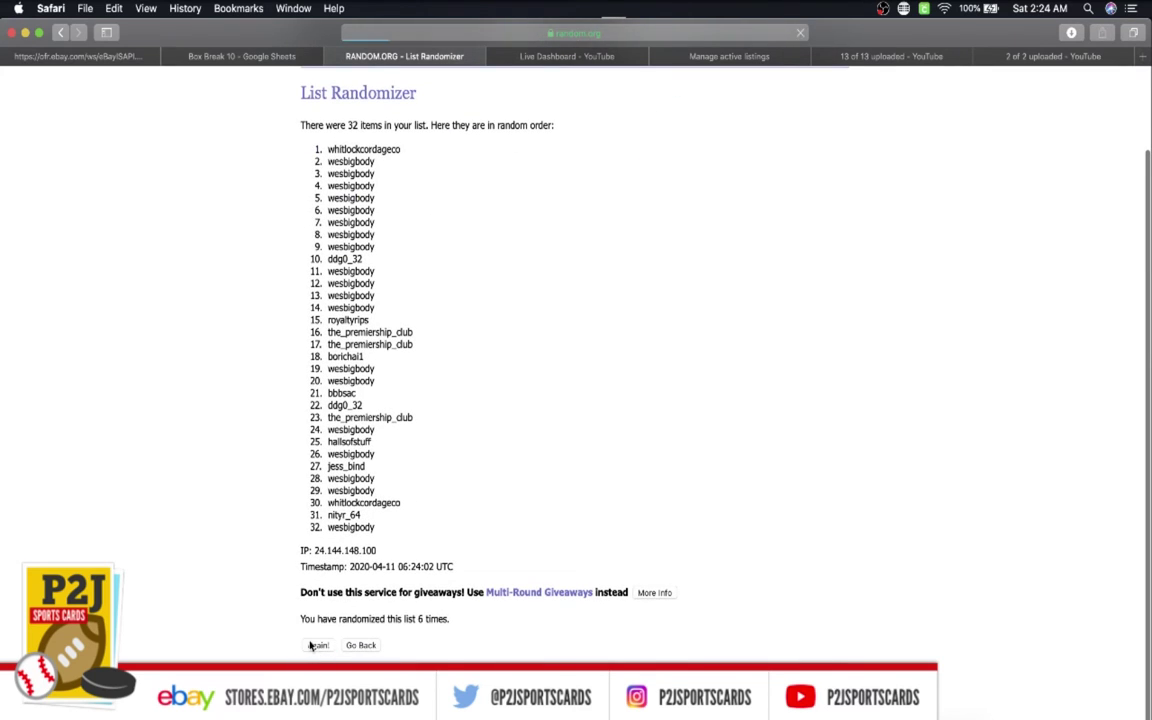
pyautogui.moveTo(318, 243)
pyautogui.mouseDown()
pyautogui.moveTo(388, 509)
pyautogui.moveTo(398, 626)
pyautogui.mouseUp()
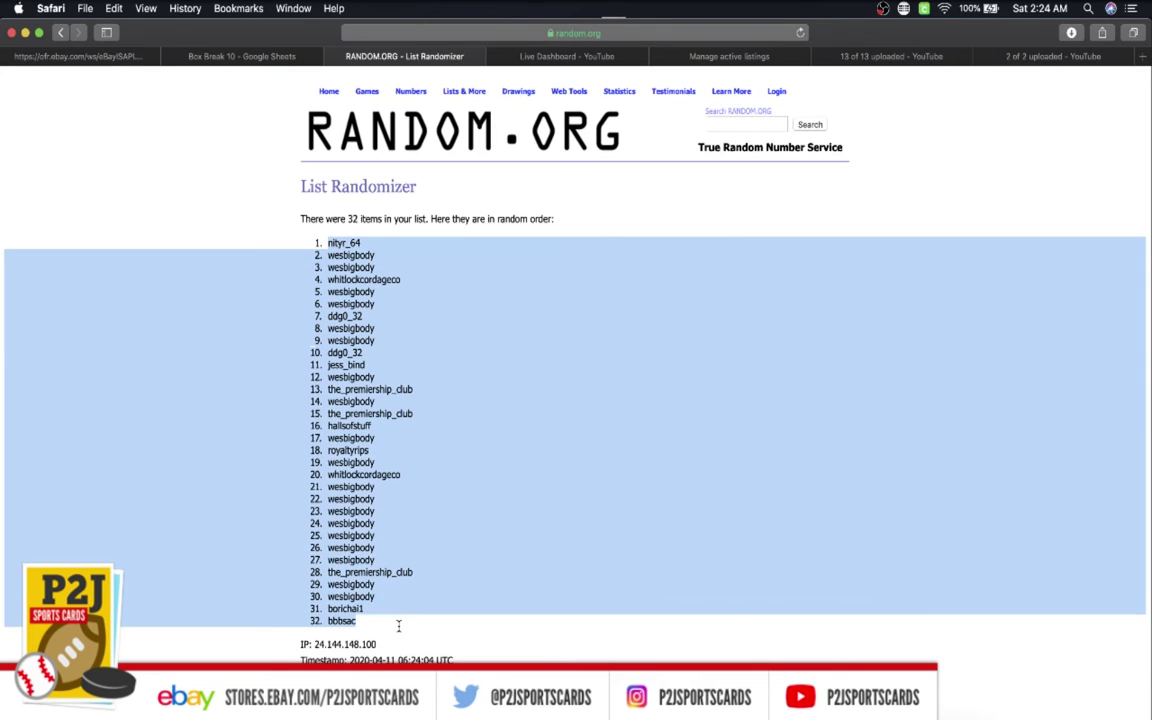
# Paste the shuffled names into column B, set them to font size 18, and auto-fit the column width.
pyautogui.click(241, 56)
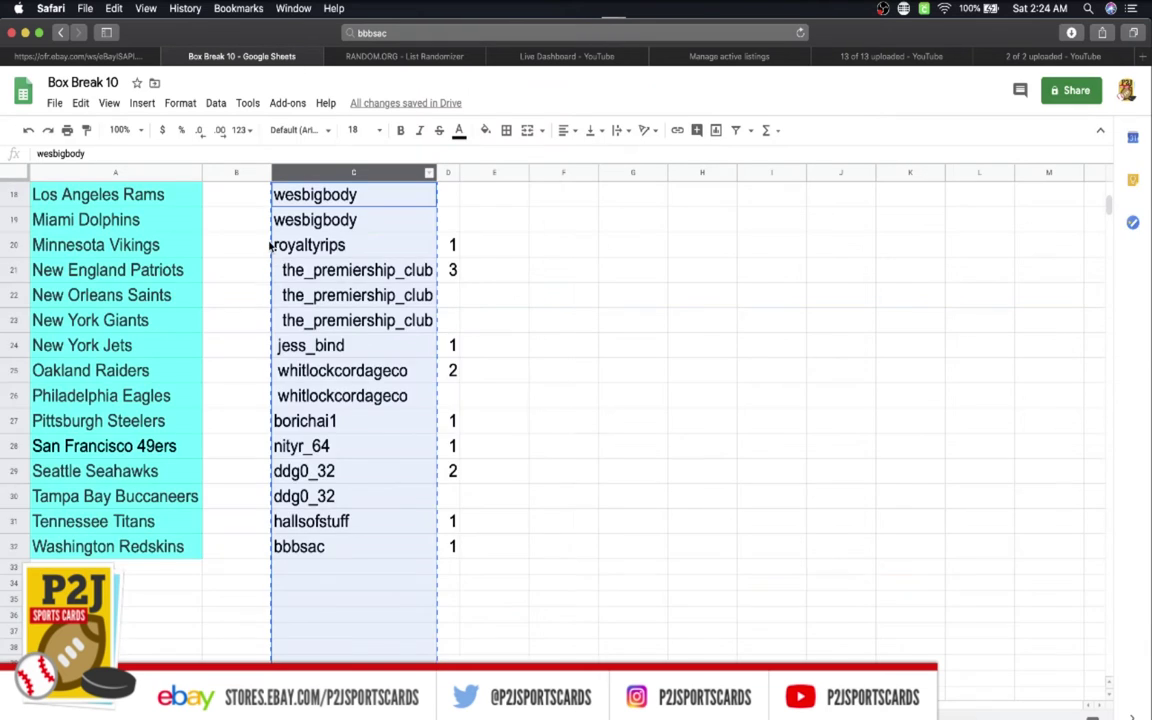
pyautogui.click(237, 172)
pyautogui.press('super+v')
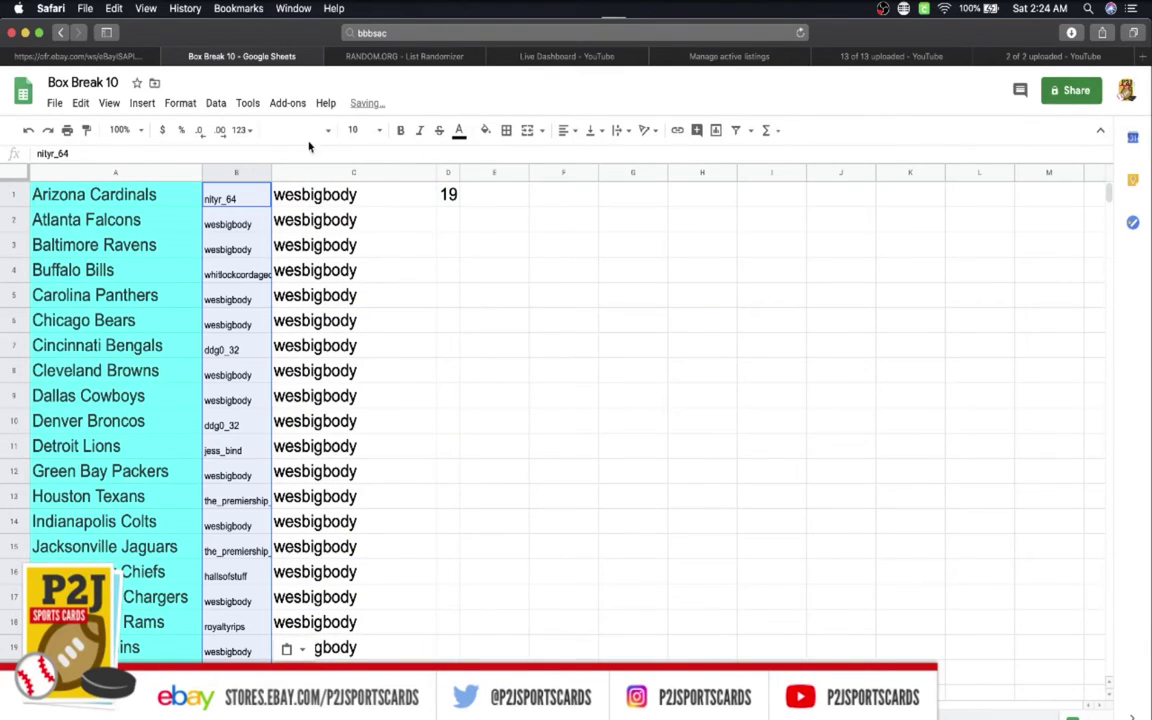
pyautogui.click(355, 130)
pyautogui.click(363, 358)
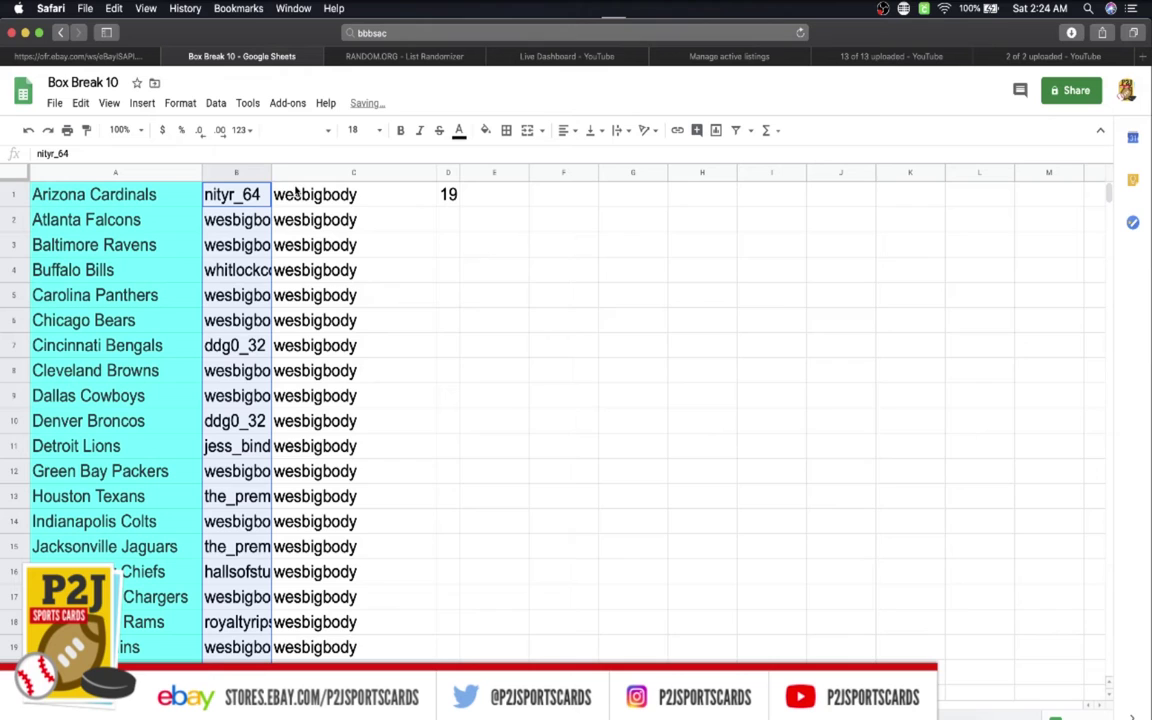
pyautogui.doubleClick(270, 172)
# Review column B's assigned participants from the Atlanta Falcons down to the Indianapolis Colts.
pyautogui.scroll(-5, 270, 263)
pyautogui.scroll(5, 270, 263)
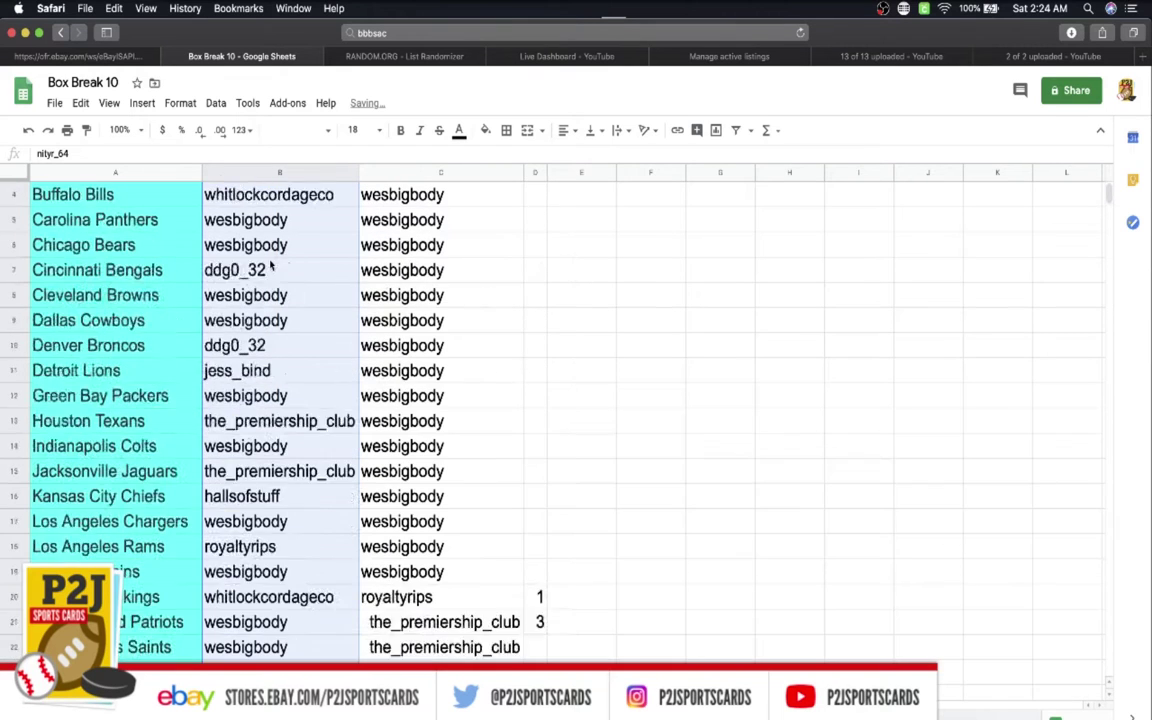
pyautogui.press('Down')
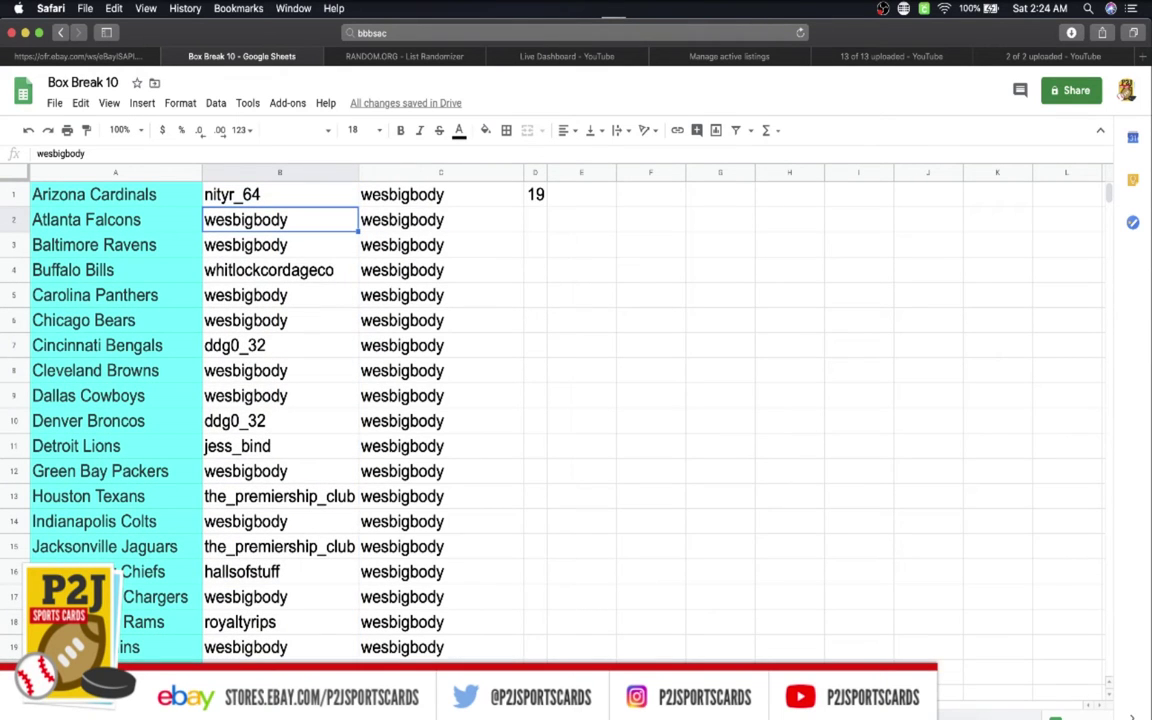
pyautogui.press('Down')
pyautogui.press('Down')
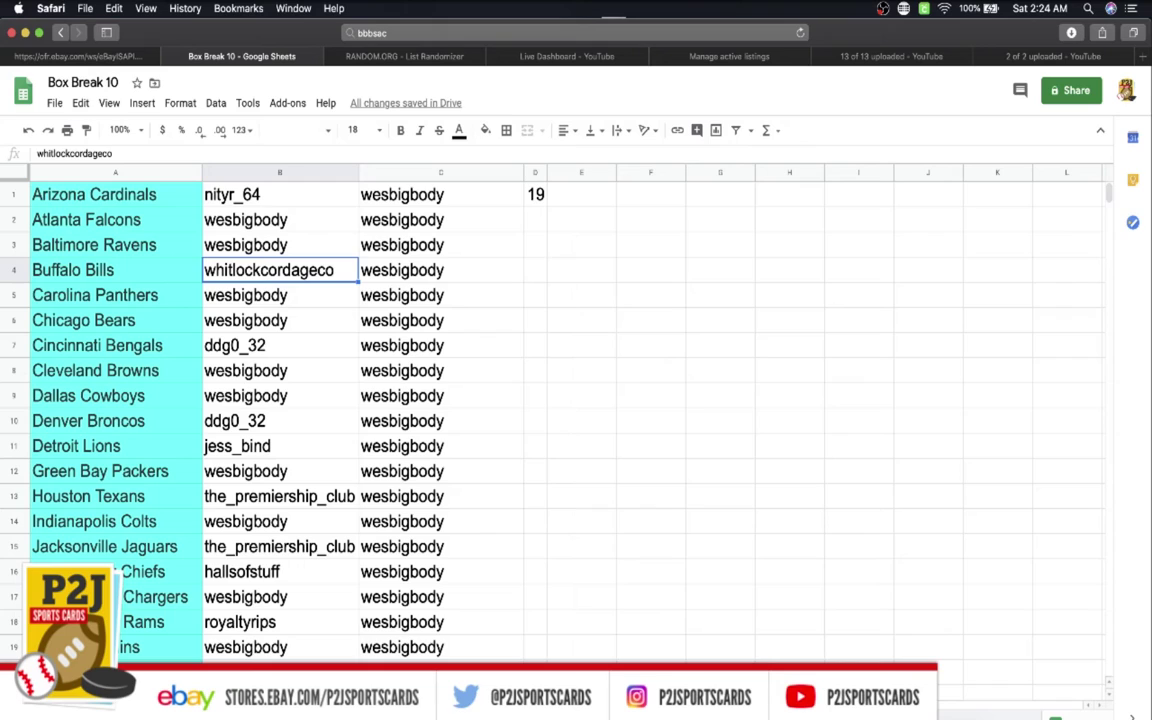
pyautogui.press('Down')
pyautogui.press('Down')
pyautogui.press('Down')
pyautogui.press('Down')
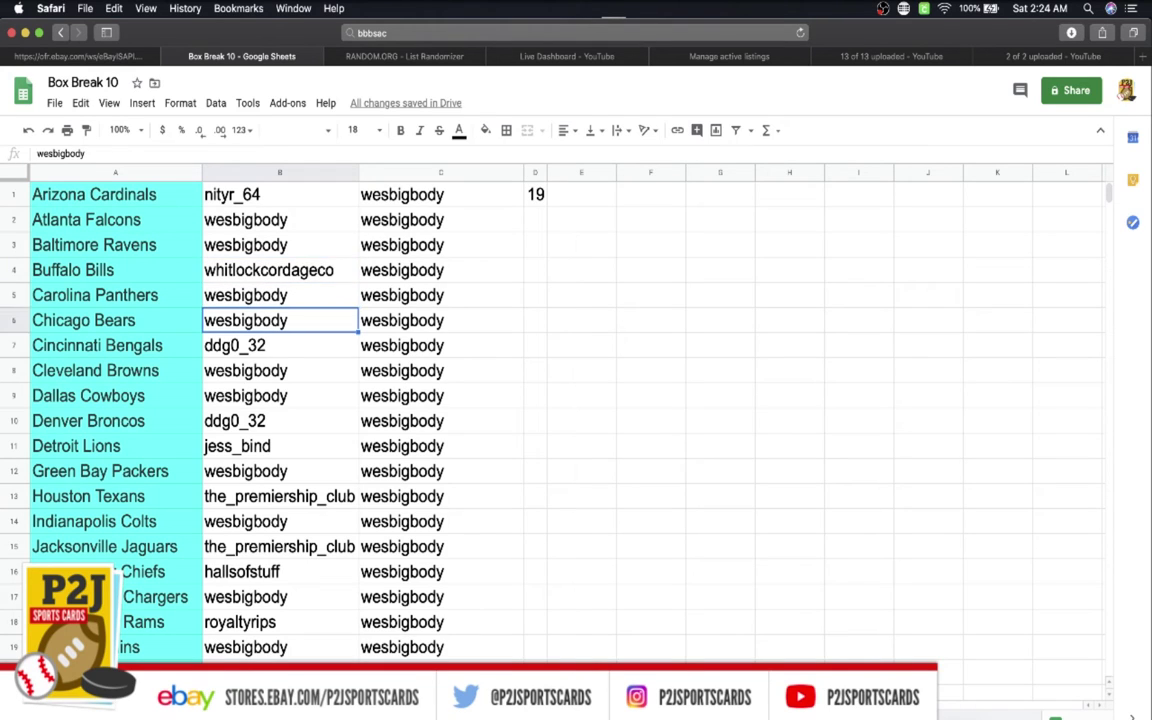
pyautogui.press('Down')
pyautogui.press('Down')
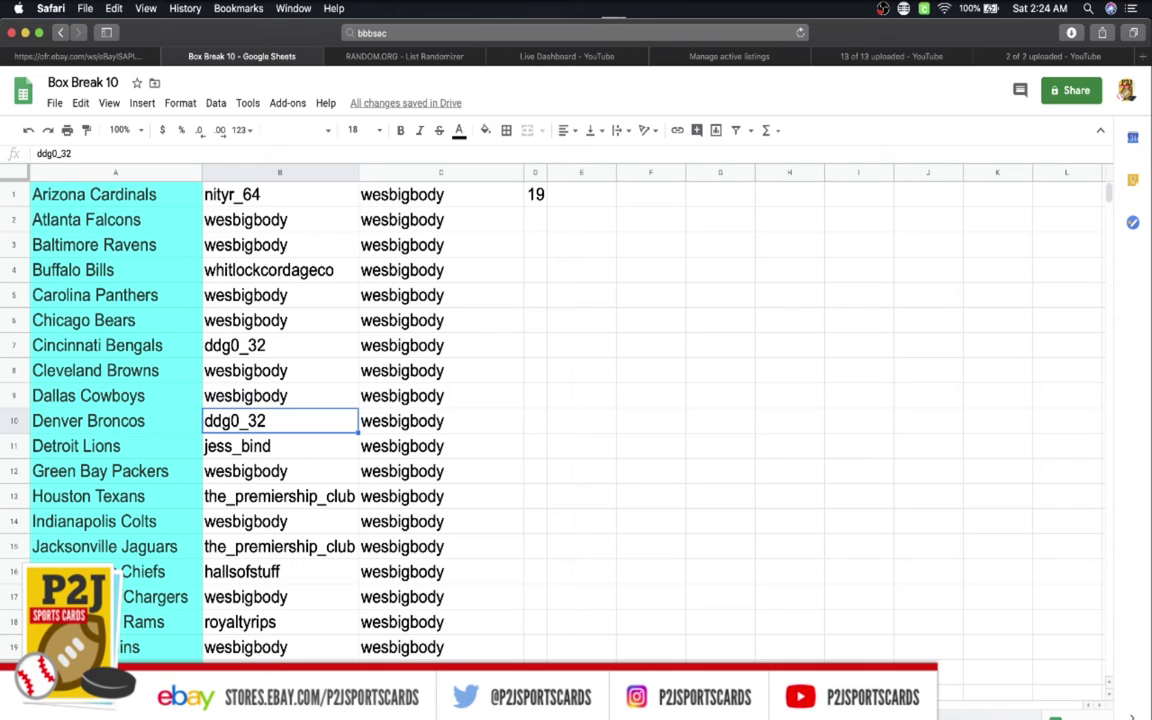
pyautogui.press('Down')
pyautogui.press('Down')
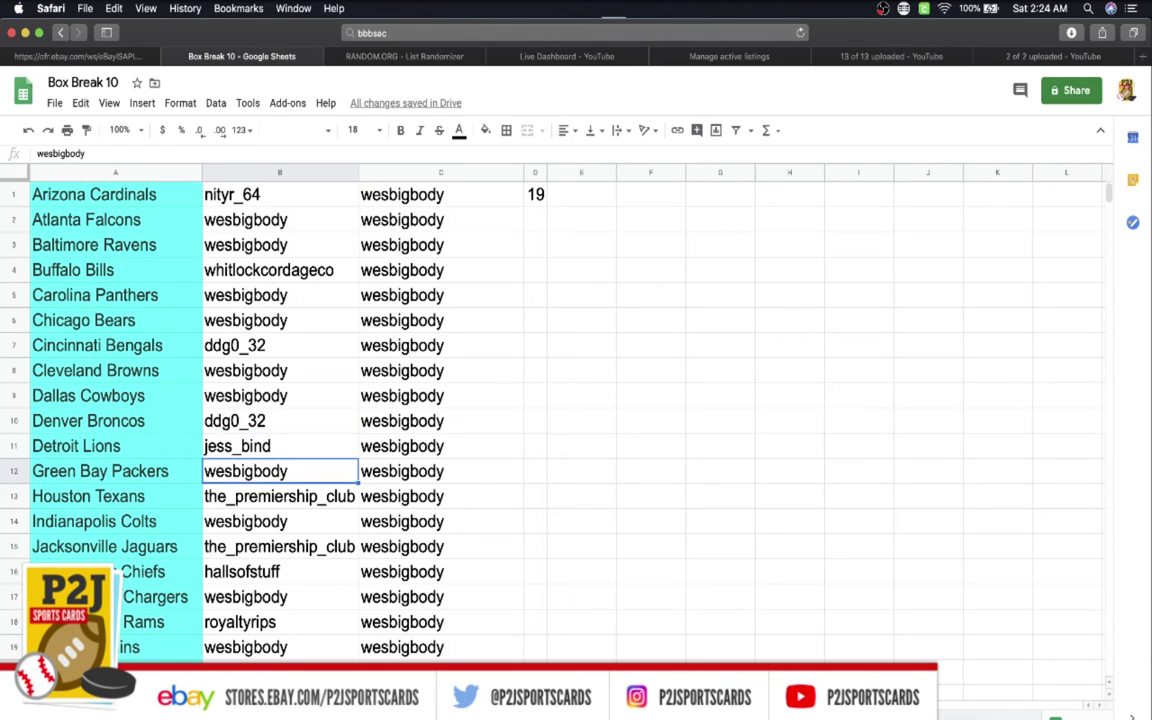
pyautogui.press('Down')
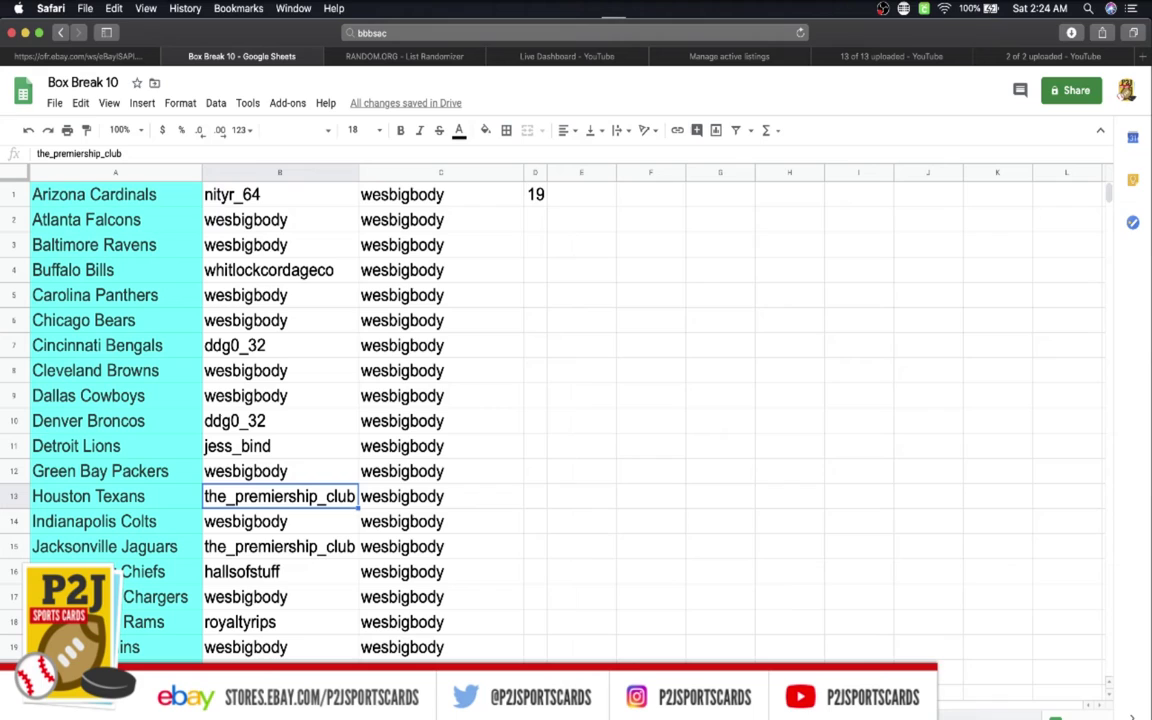
pyautogui.press('Down')
pyautogui.press('Down')
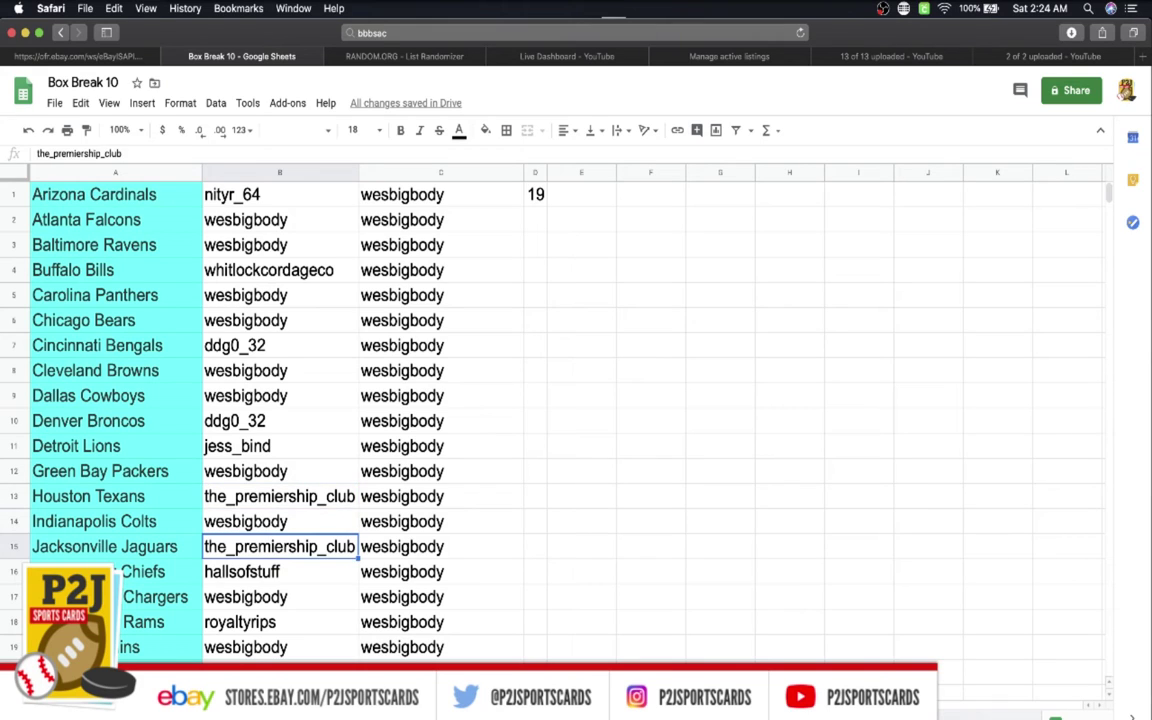
# Continue reviewing from the Kansas City Chiefs onward, then return up to the Atlanta Falcons row.
pyautogui.press('Down')
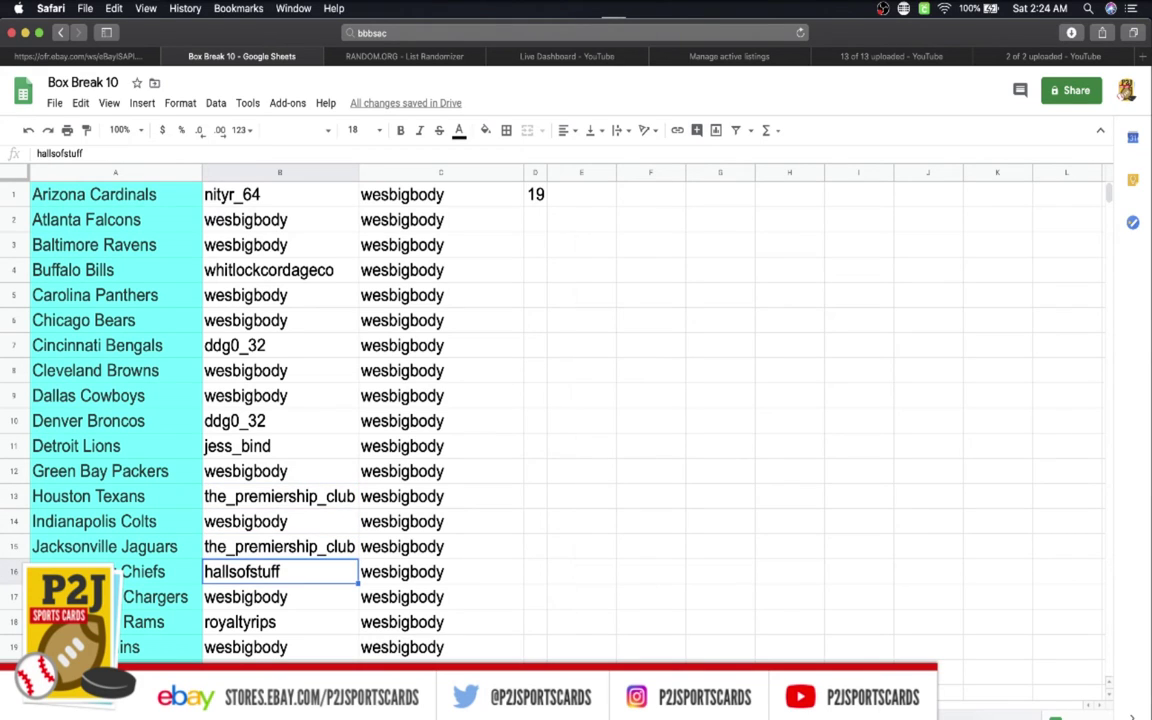
pyautogui.press('Down')
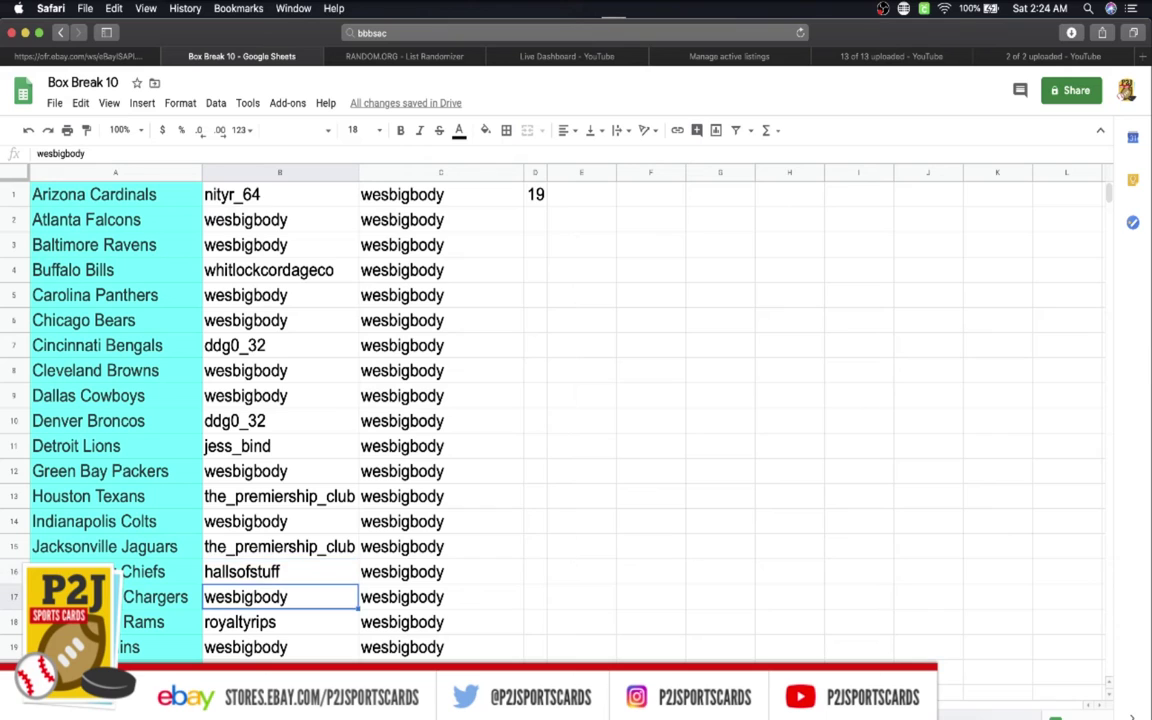
pyautogui.press('Down')
pyautogui.press('Down')
pyautogui.press('Down')
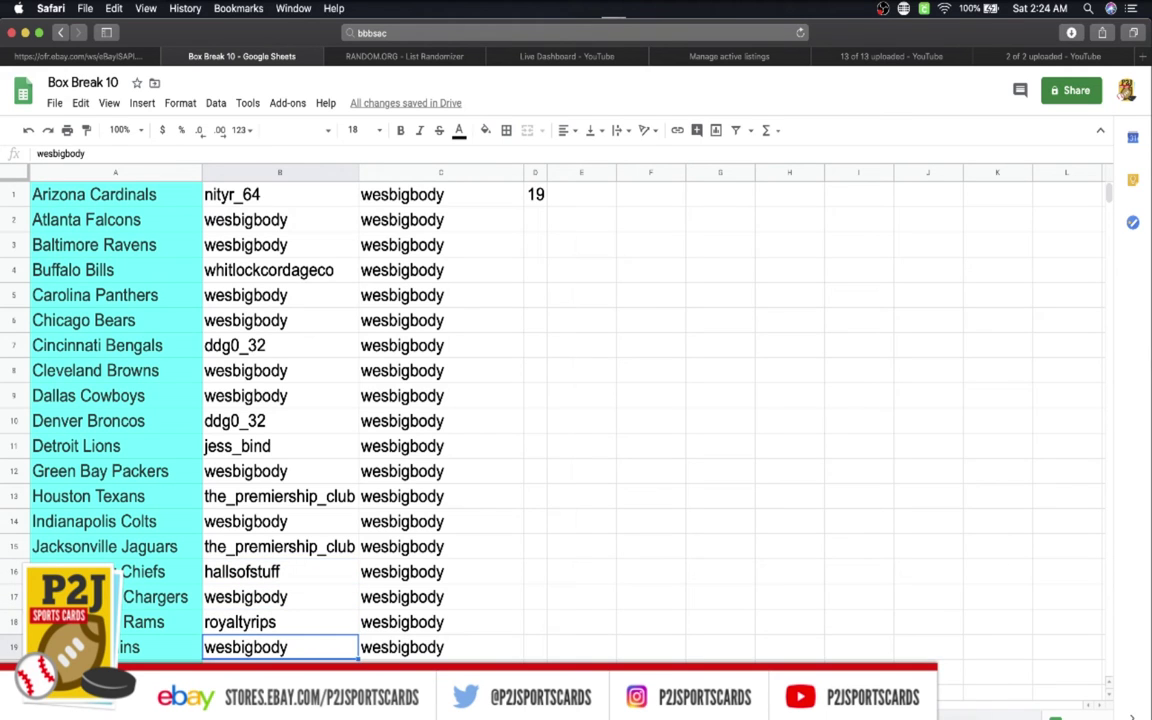
pyautogui.press('Down')
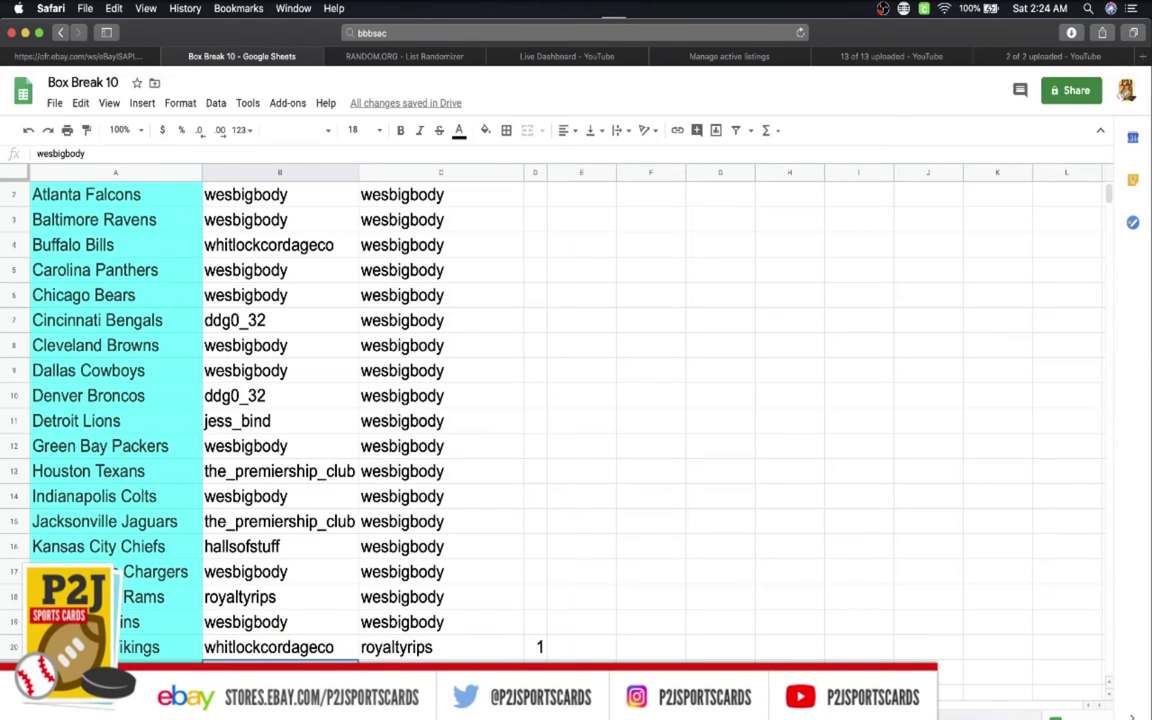
pyautogui.press('Down')
pyautogui.press('Down')
pyautogui.press('Down')
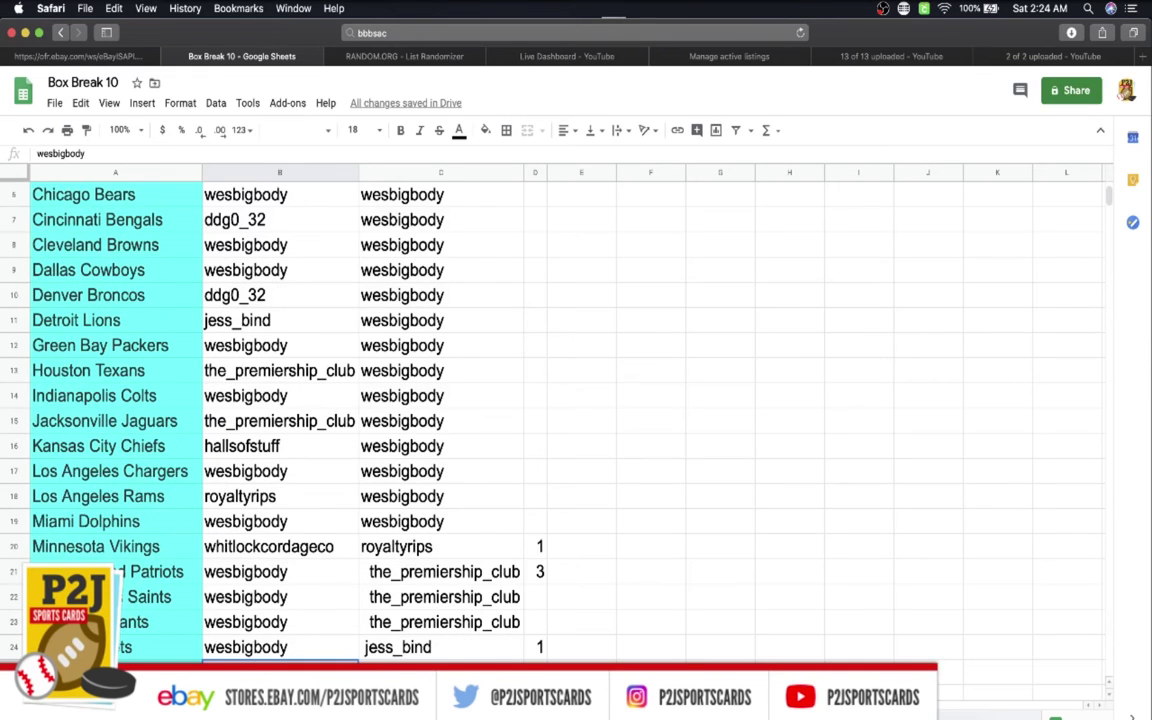
pyautogui.press('Down')
pyautogui.press('Down')
pyautogui.press('Down')
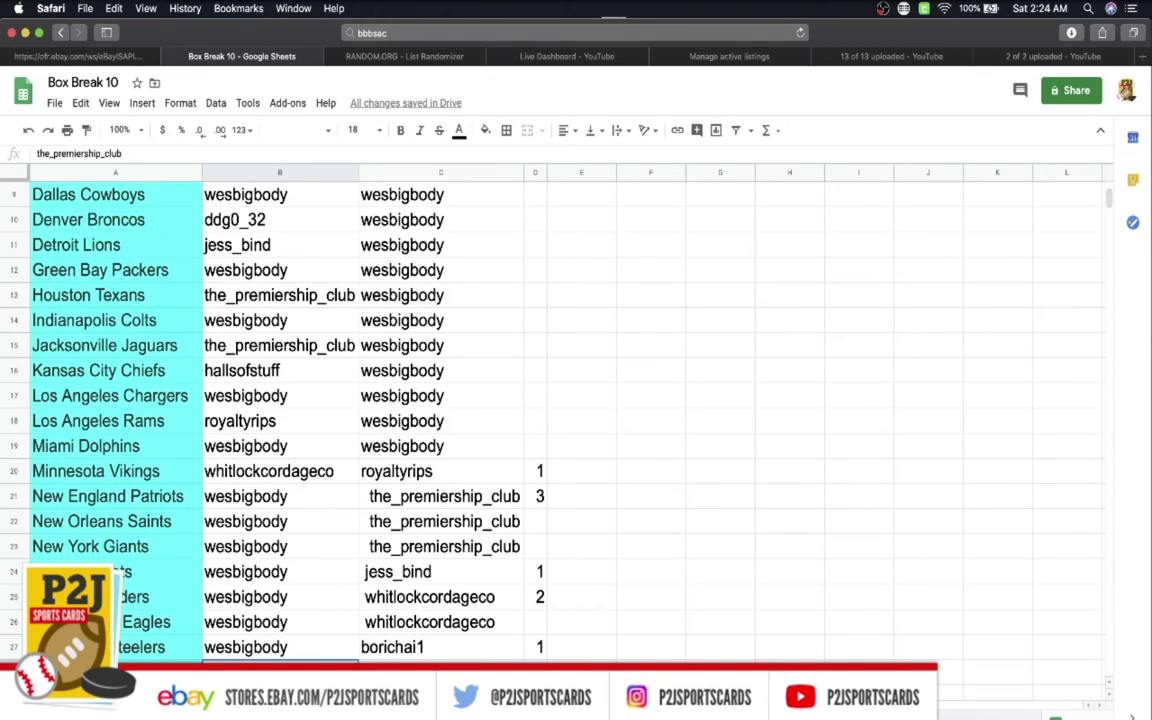
pyautogui.press('Down')
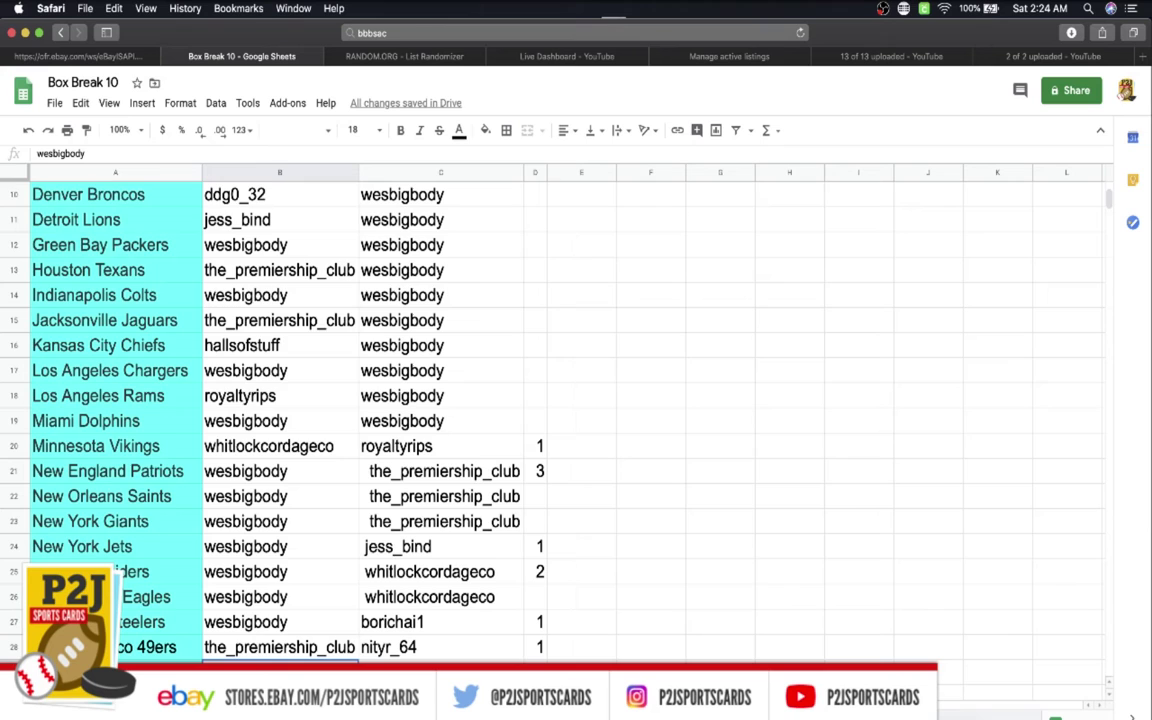
pyautogui.press('Down')
pyautogui.press('Down')
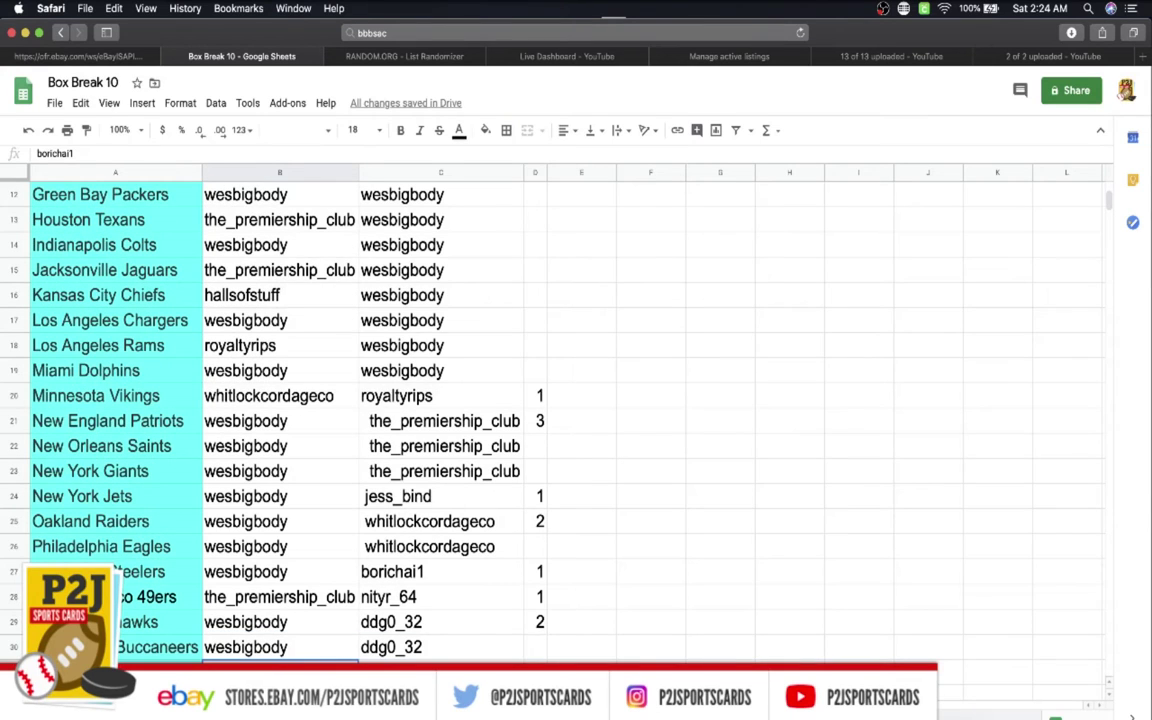
pyautogui.press('Down')
pyautogui.press('Up')
pyautogui.press('Up')
pyautogui.press('Up')
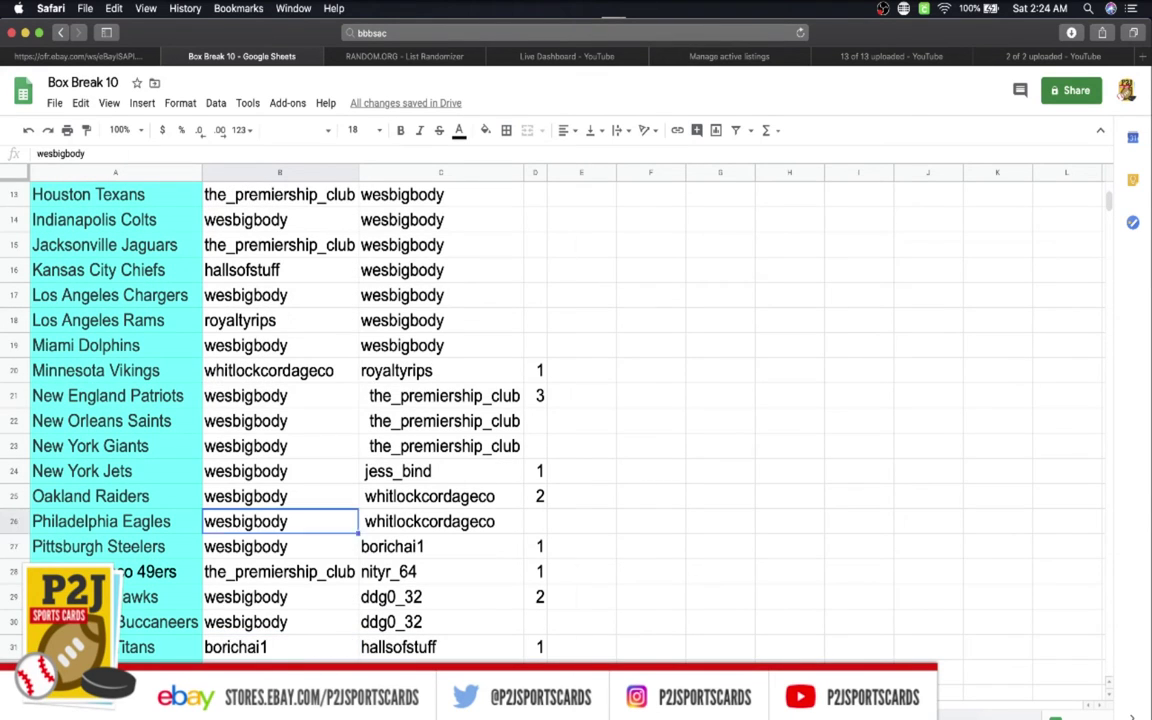
pyautogui.press('Up')
pyautogui.press('Up')
pyautogui.press('Up')
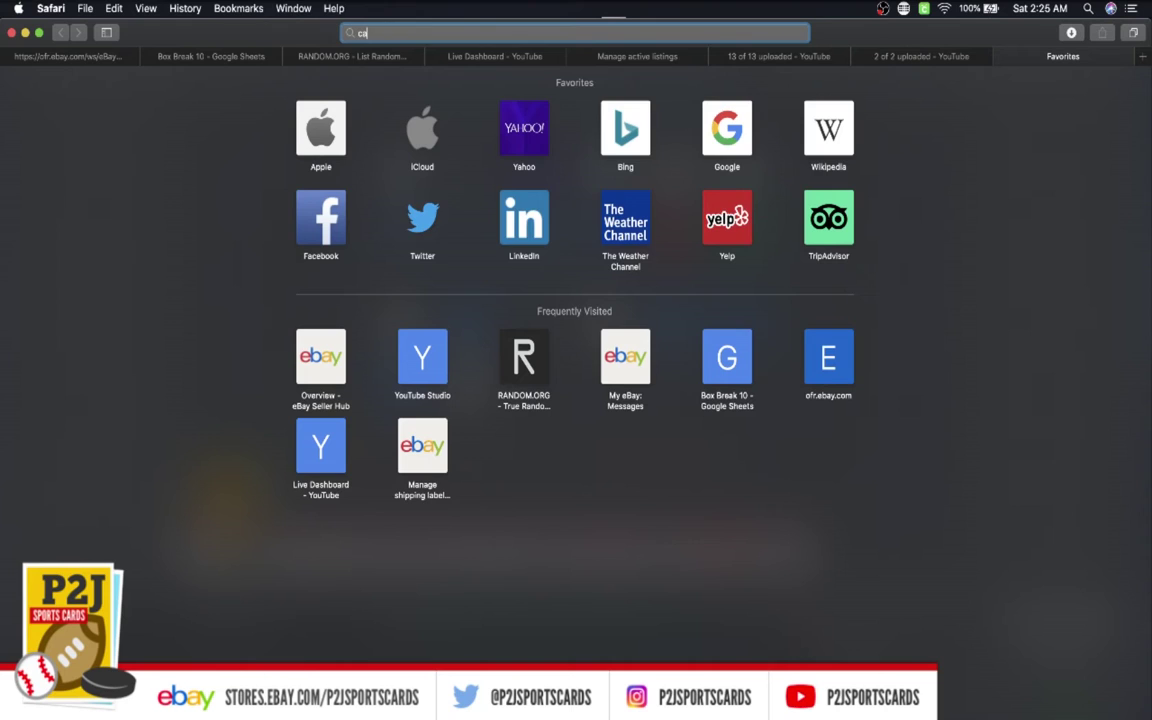
# Search 'calvin kleinridley nfl', open Calvin Ridley's NFL.com profile, then select cell B2 in Box Break 10.
pyautogui.write('ridley nfl')
pyautogui.press('Return')
pyautogui.click(145, 209)
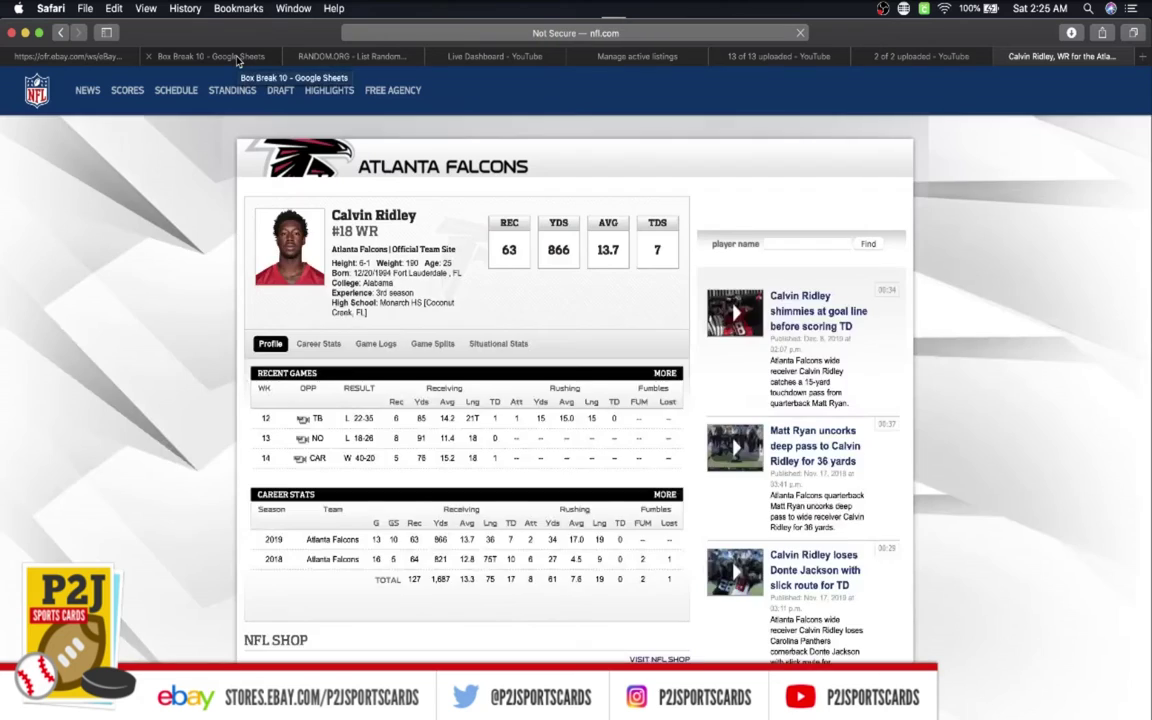
pyautogui.click(238, 58)
pyautogui.click(220, 212)
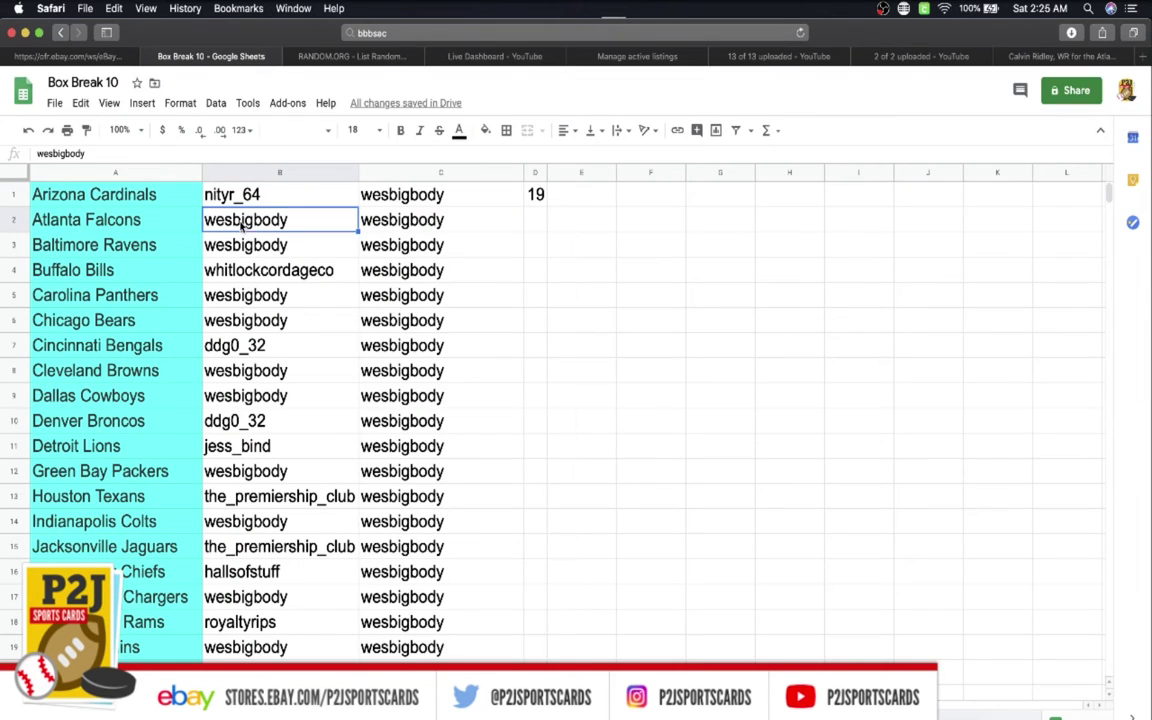
# Bold the Atlanta Falcons participant's username in cell B2.
pyautogui.click(402, 131)
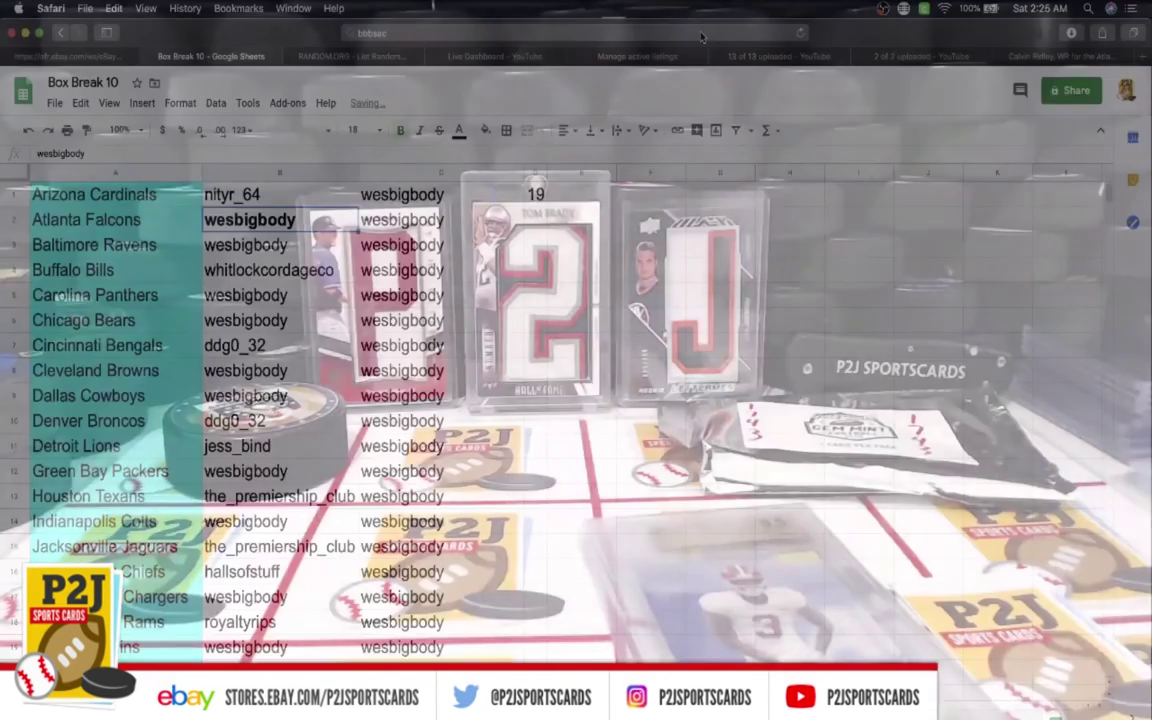